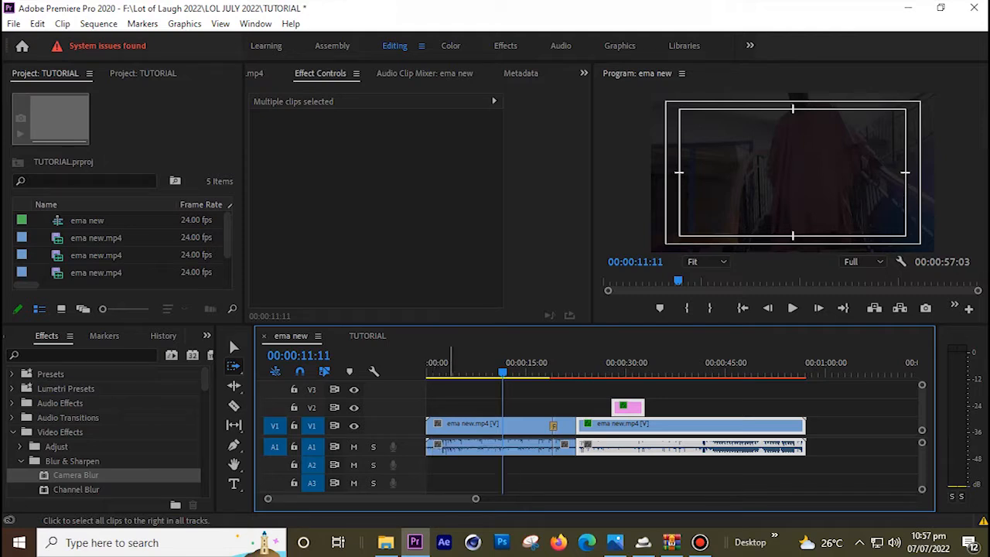
Try the Track Select Forward tool, then select the first ema new.mp4 clip on V1 to show its Motion and Opacity
shift+click(451, 431)
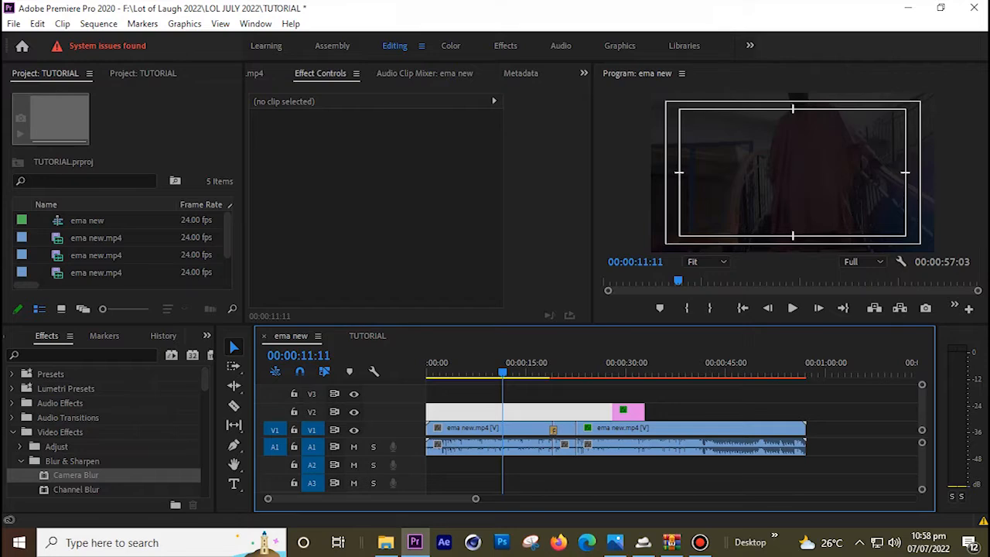
scroll(534, 411, up, 1)
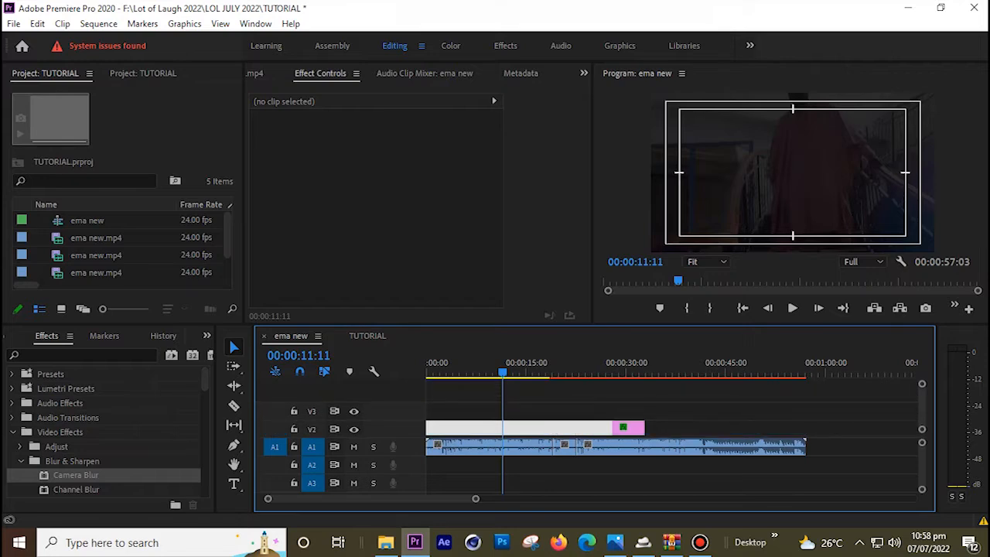
scroll(534, 410, down, 1)
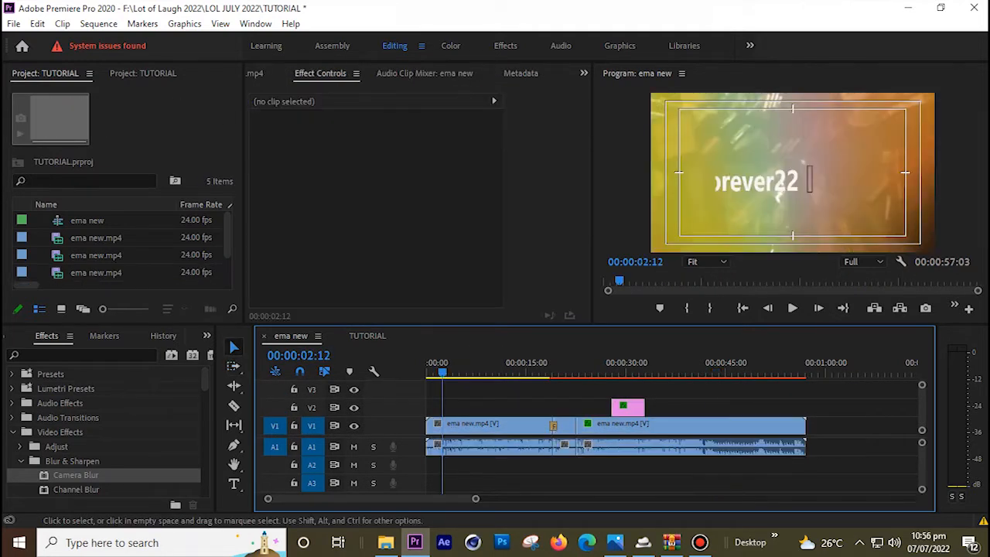
click(472, 426)
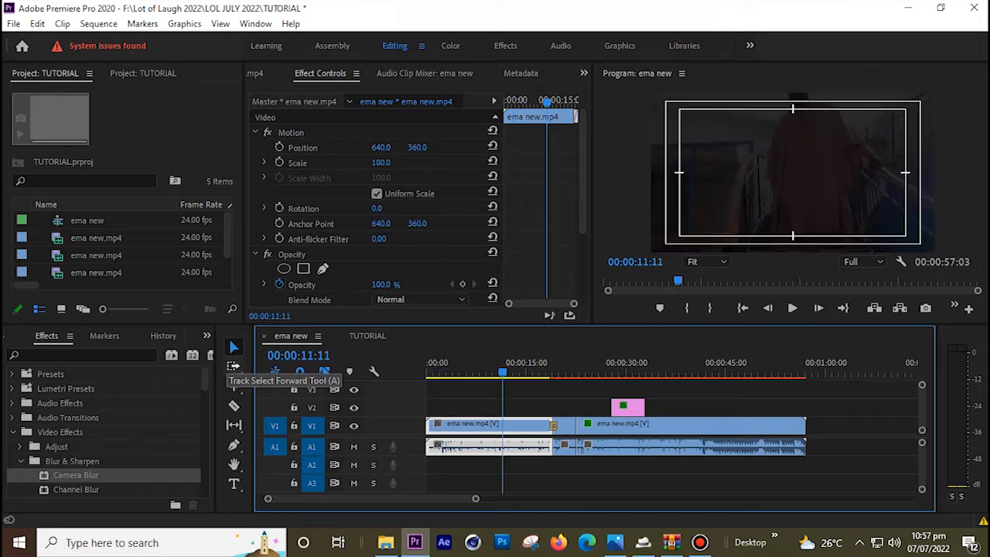
click(233, 366)
click(511, 362)
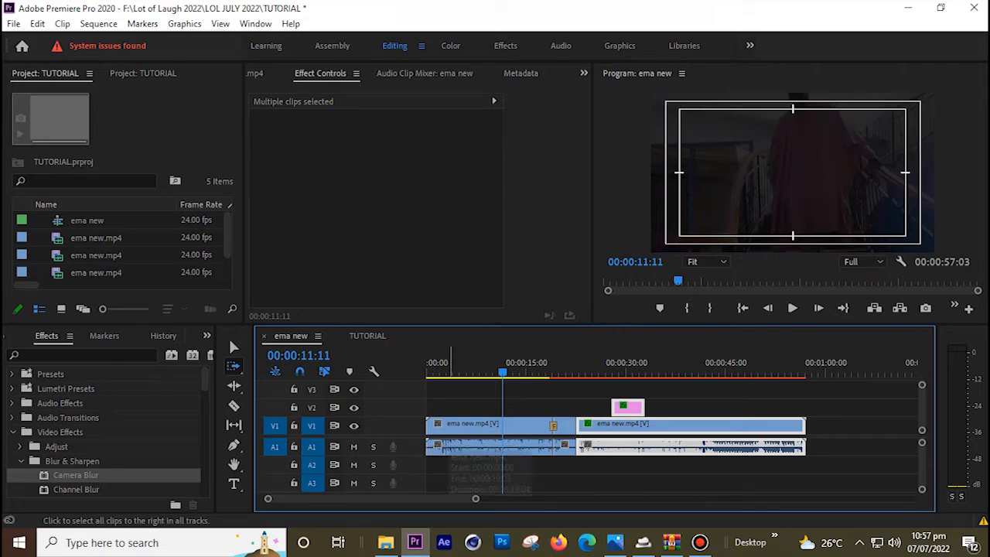
shift+click(451, 432)
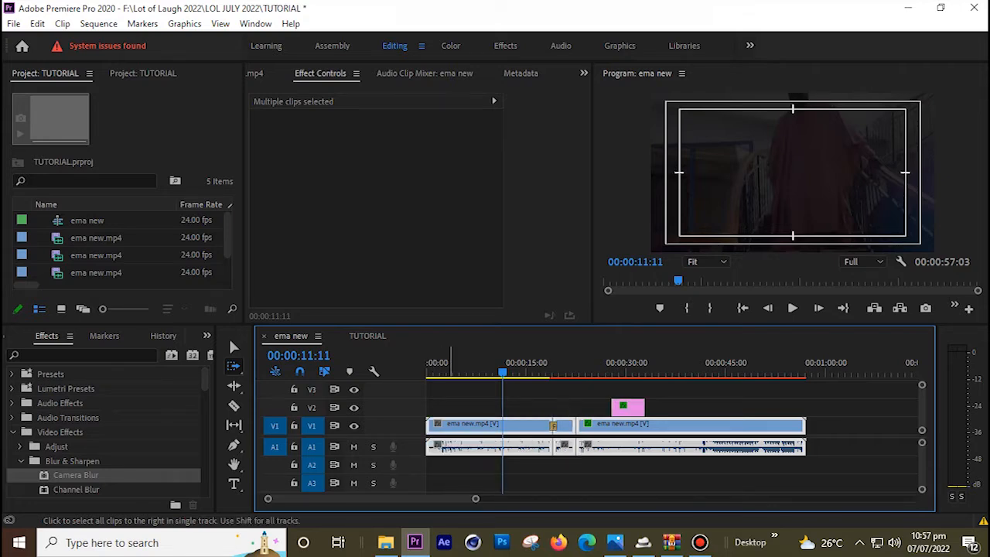
key(shift)
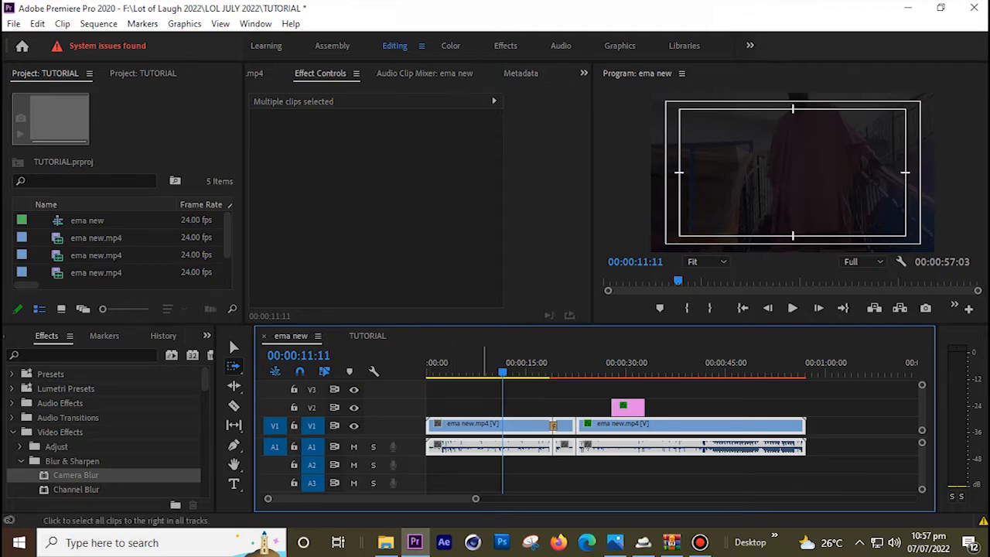
key(v)
click(486, 407)
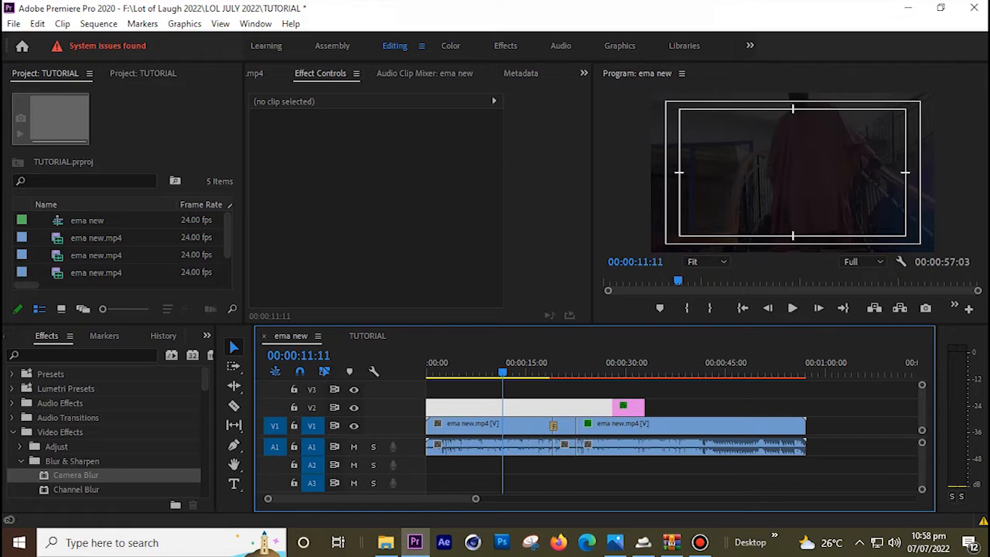
scroll(595, 414, up, 1)
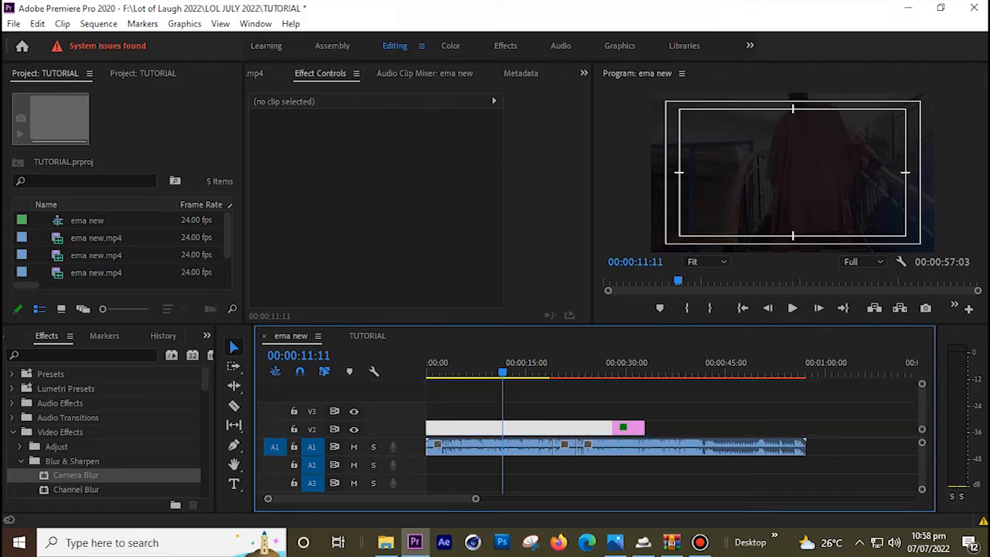
scroll(594, 418, down, 1)
scroll(594, 417, up, 1)
scroll(595, 418, down, 1)
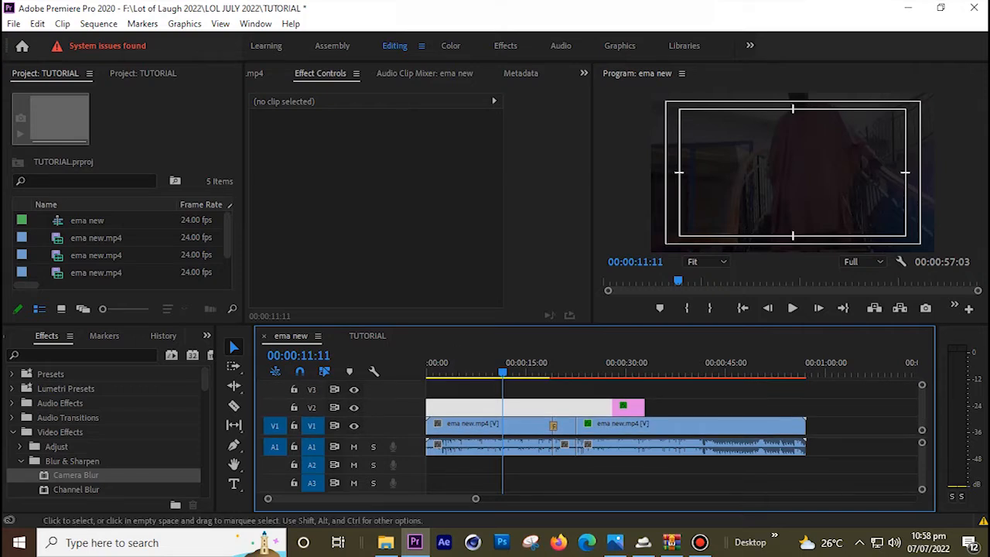
Preview ema new.mp4 in the Source monitor and test-drag its picture and audio into the sequence, undoing mistakes
double_click(69, 255)
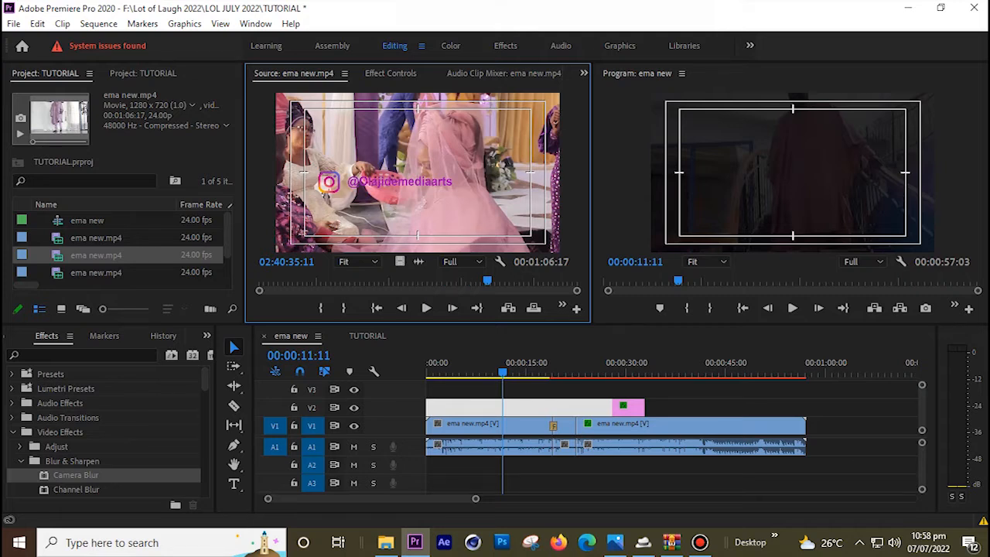
drag(400, 261, 459, 425)
drag(419, 261, 435, 464)
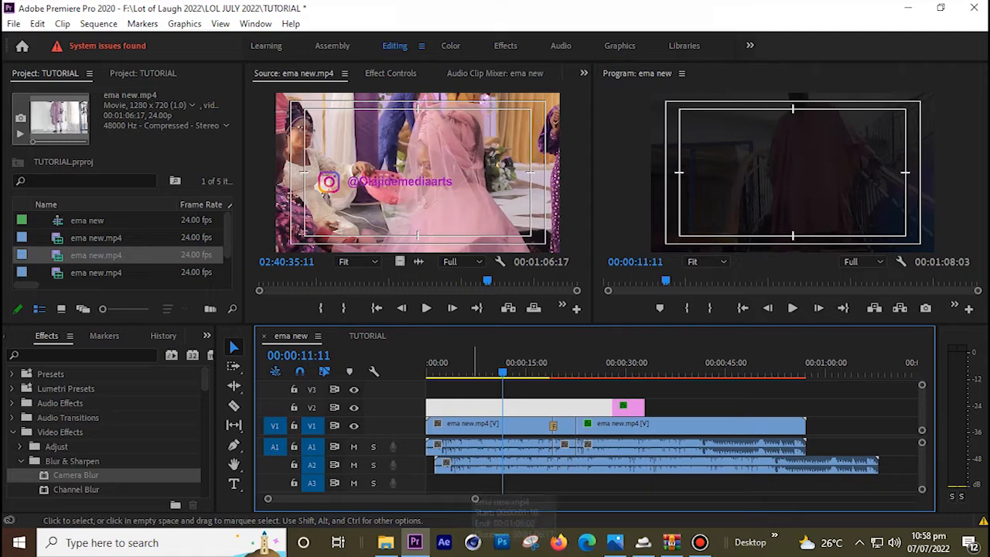
click(475, 466)
key(Delete)
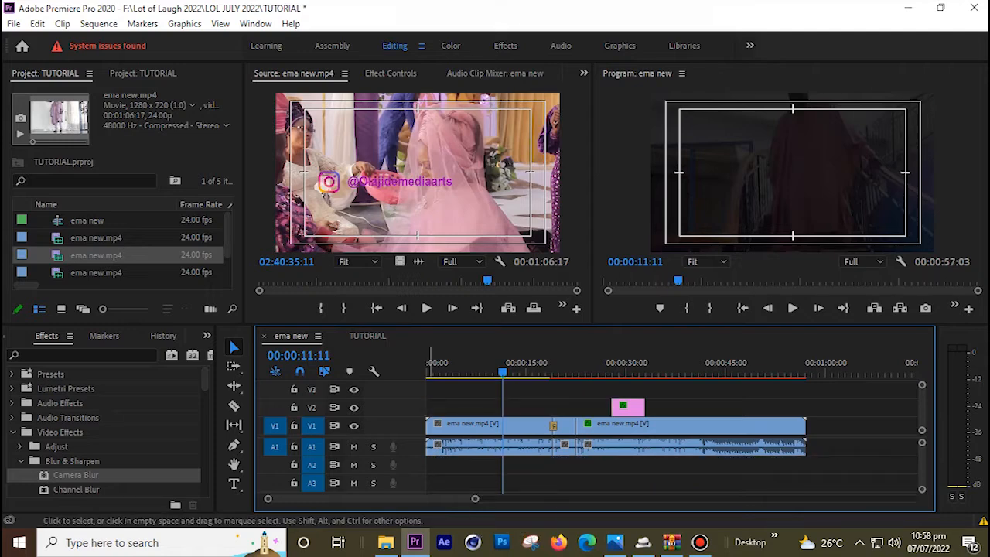
drag(400, 262, 533, 393)
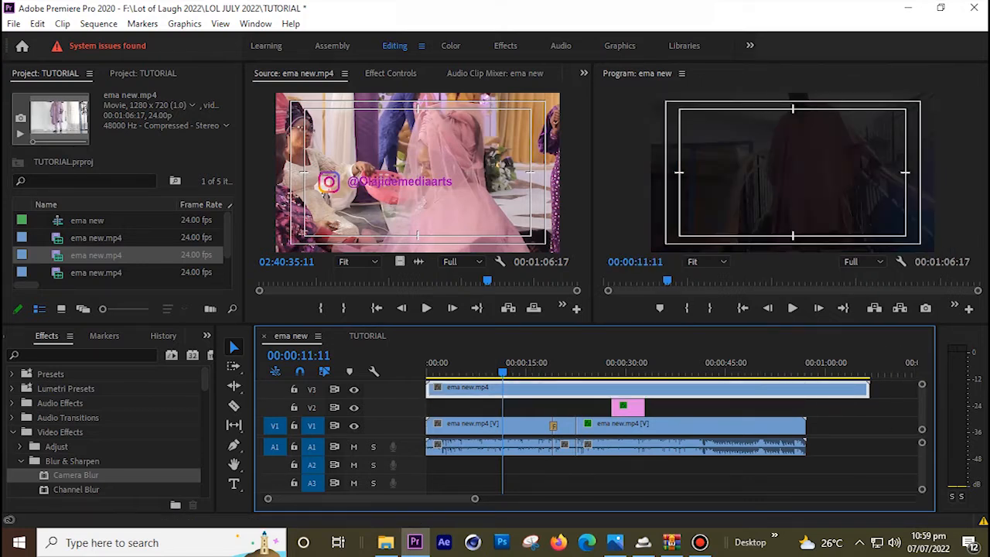
drag(922, 429, 922, 428)
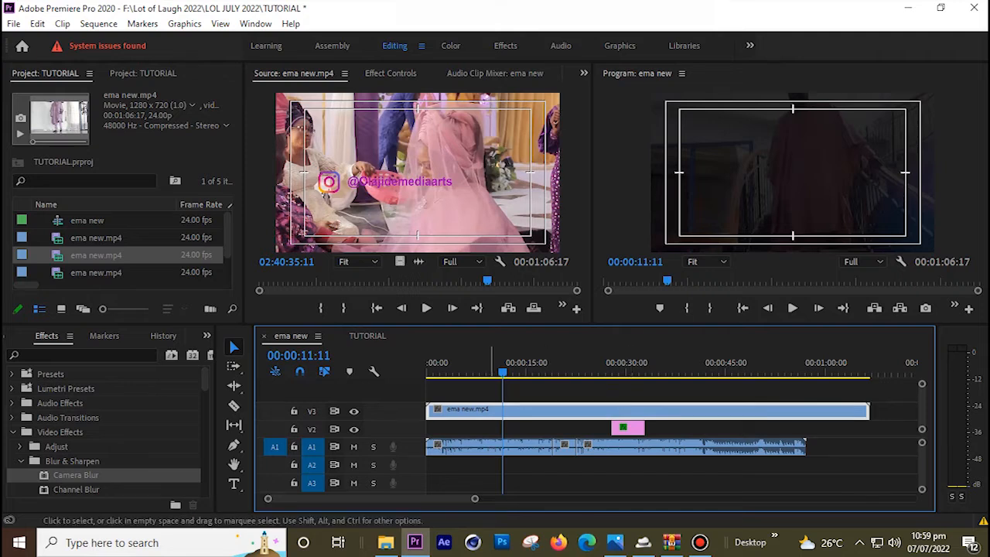
key(ctrl+z)
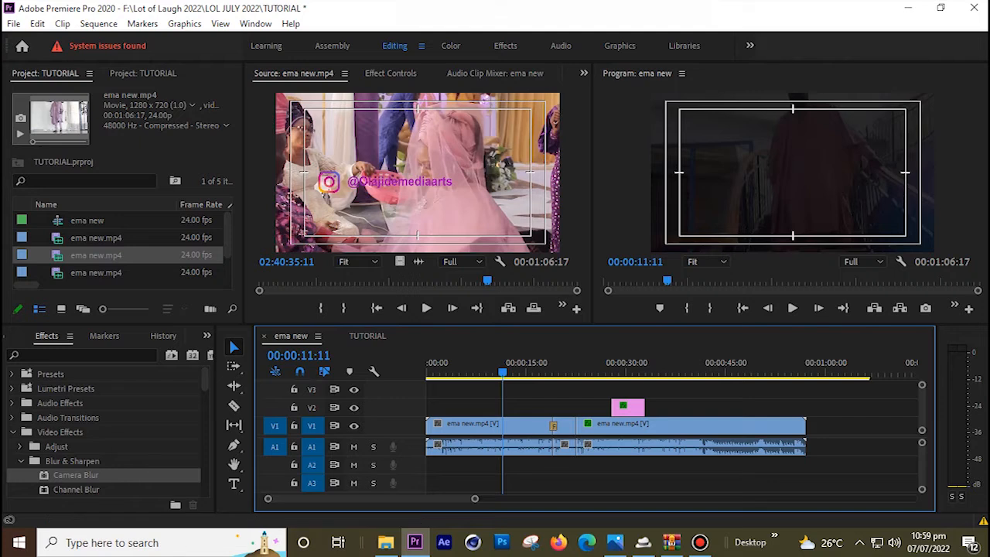
Drop ema new.mp4 onto a new top video track and move the clip up to higher tracks
drag(96, 255, 573, 410)
drag(626, 429, 625, 405)
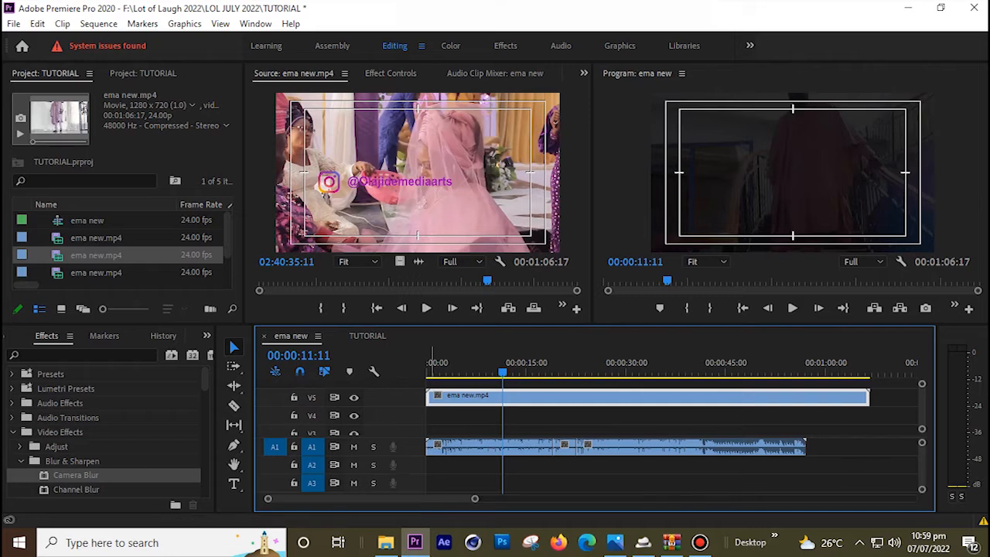
drag(467, 397, 467, 385)
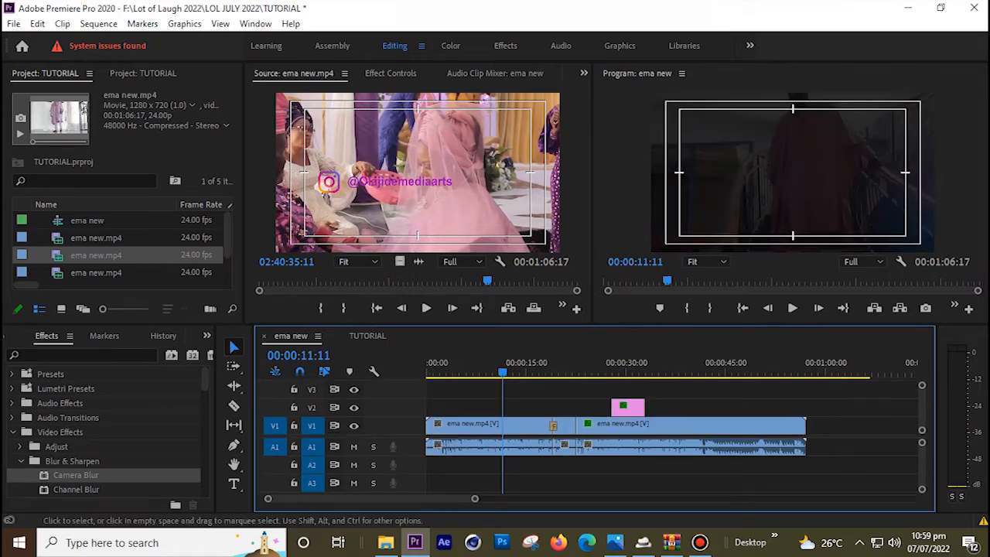
scroll(333, 410, up, 3)
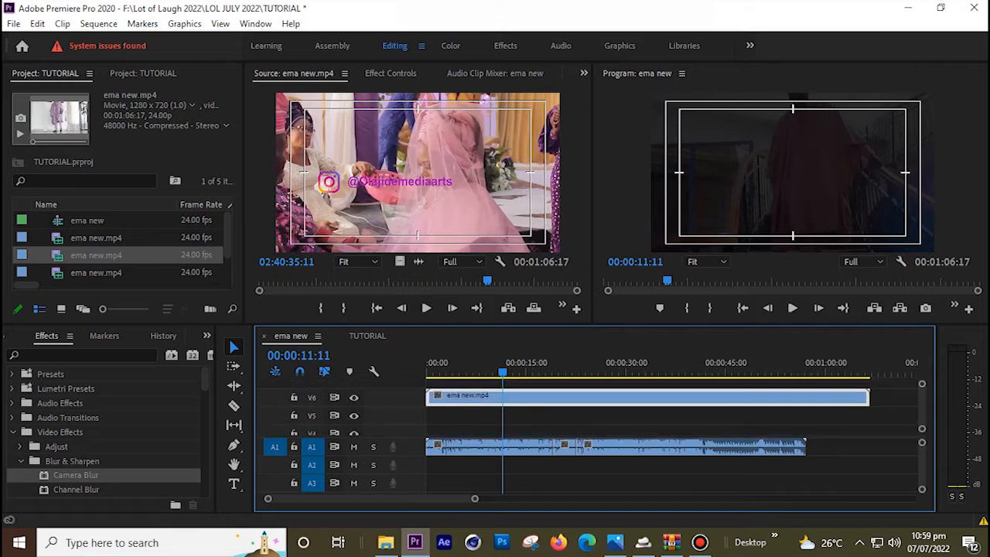
scroll(648, 410, up, 1)
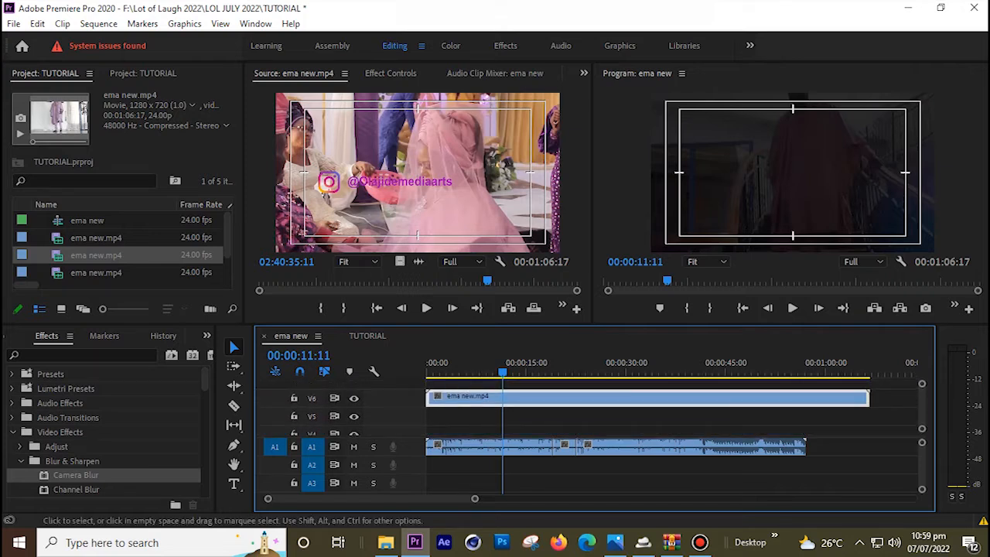
drag(608, 398, 608, 385)
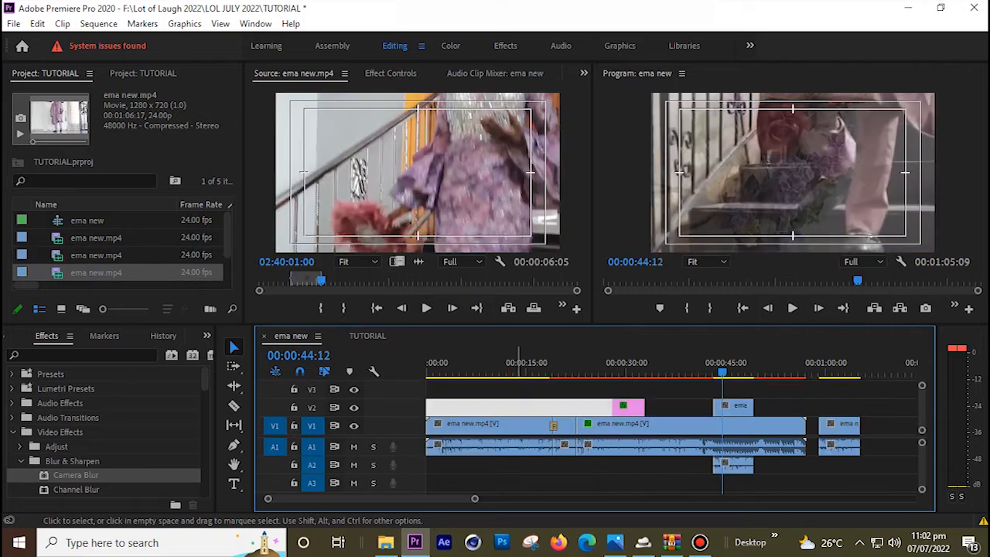
right_click(514, 424)
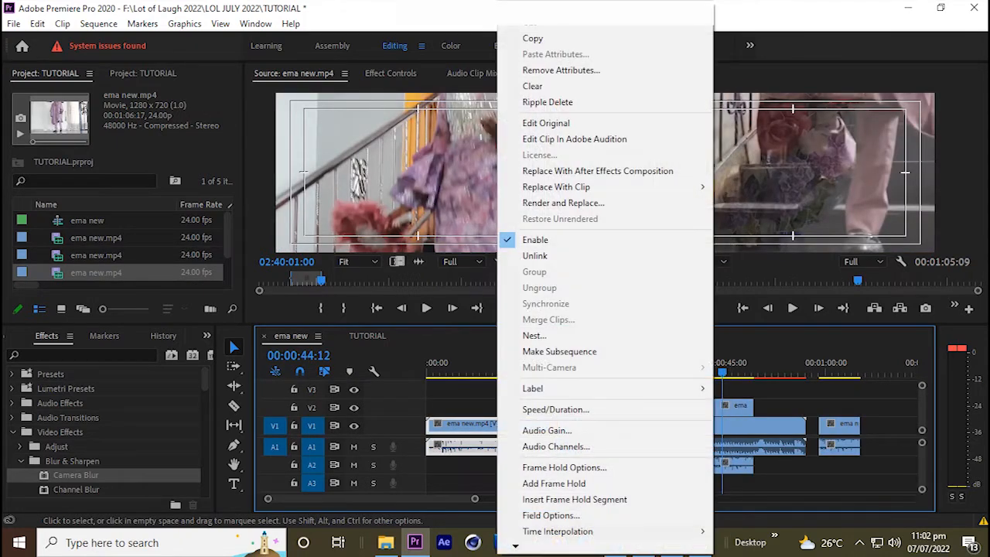
click(553, 255)
click(515, 447)
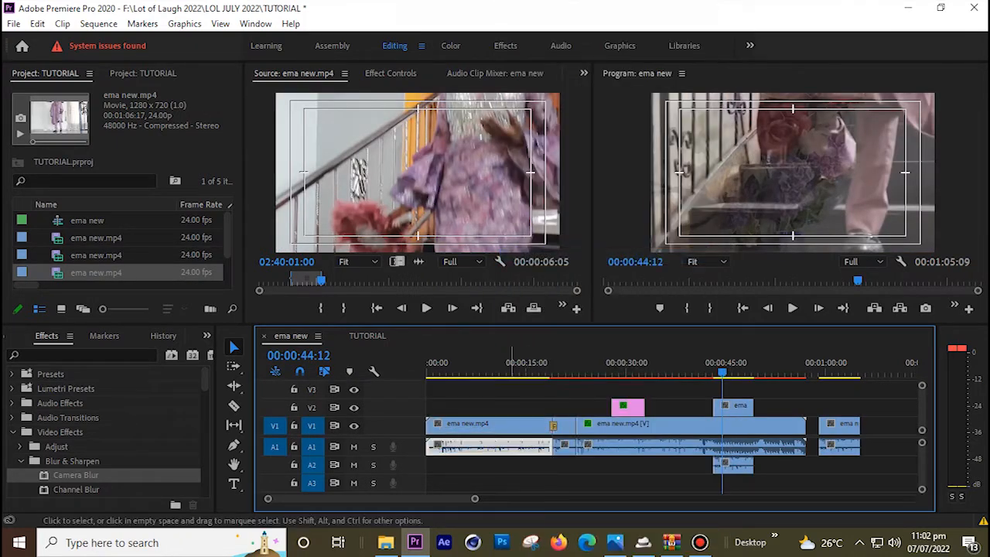
shift+click(508, 425)
key(a)
click(443, 427)
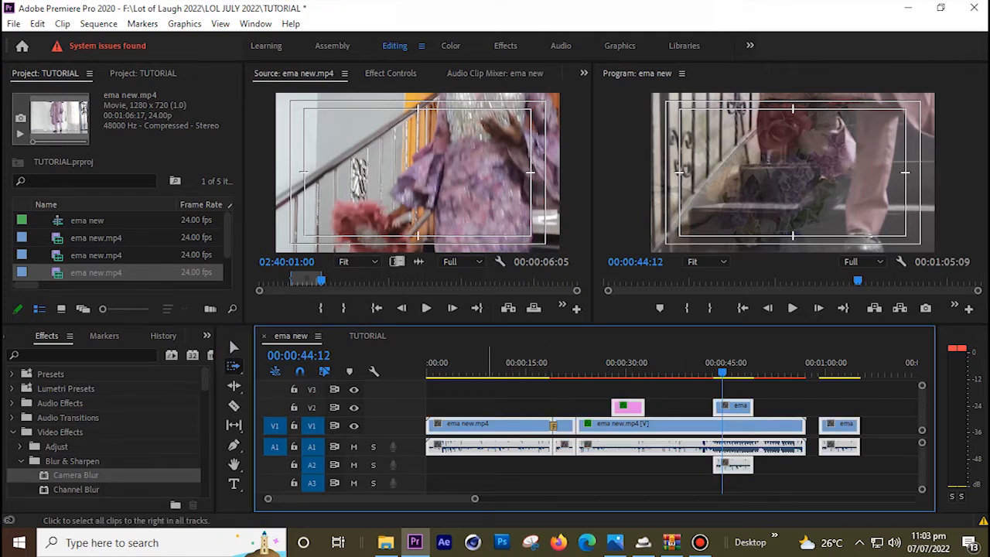
click(574, 433)
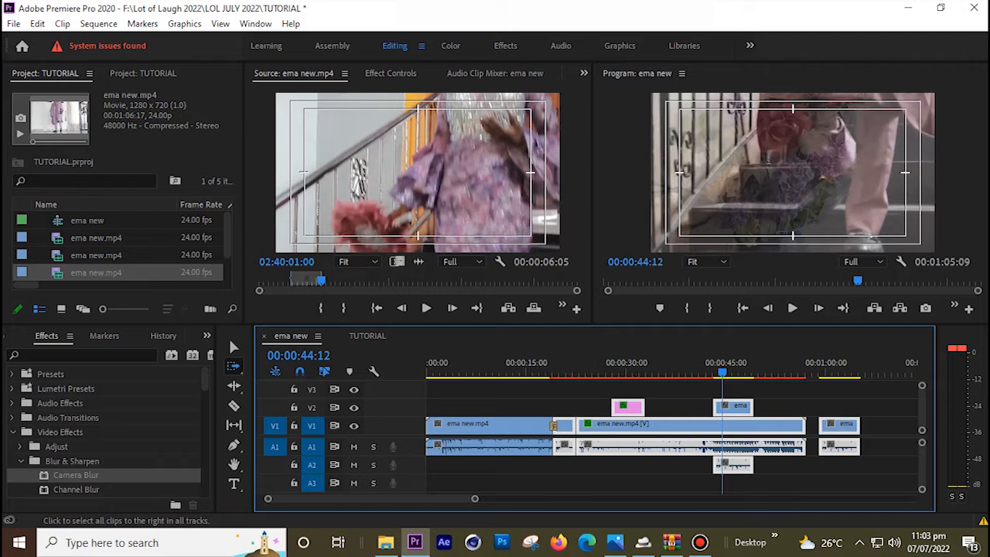
click(603, 427)
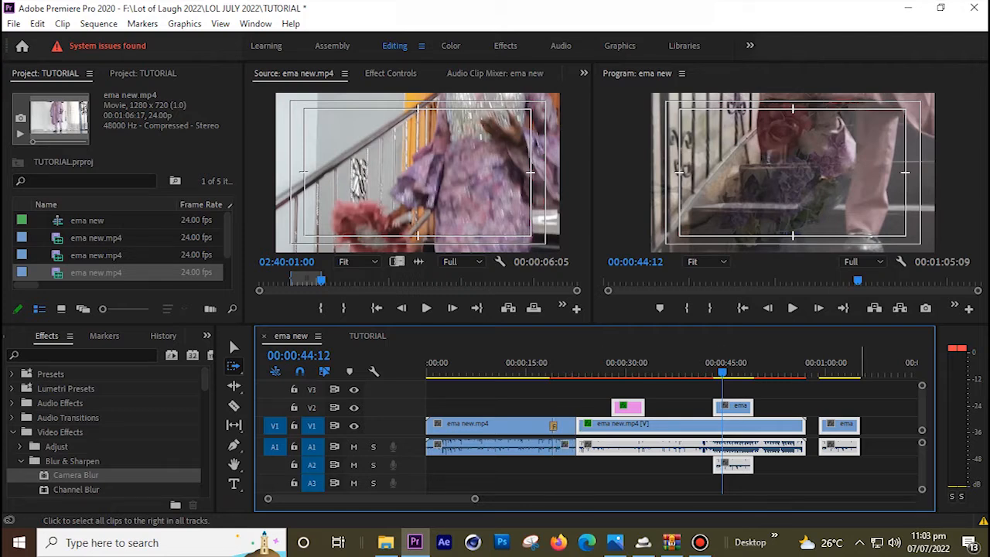
click(831, 428)
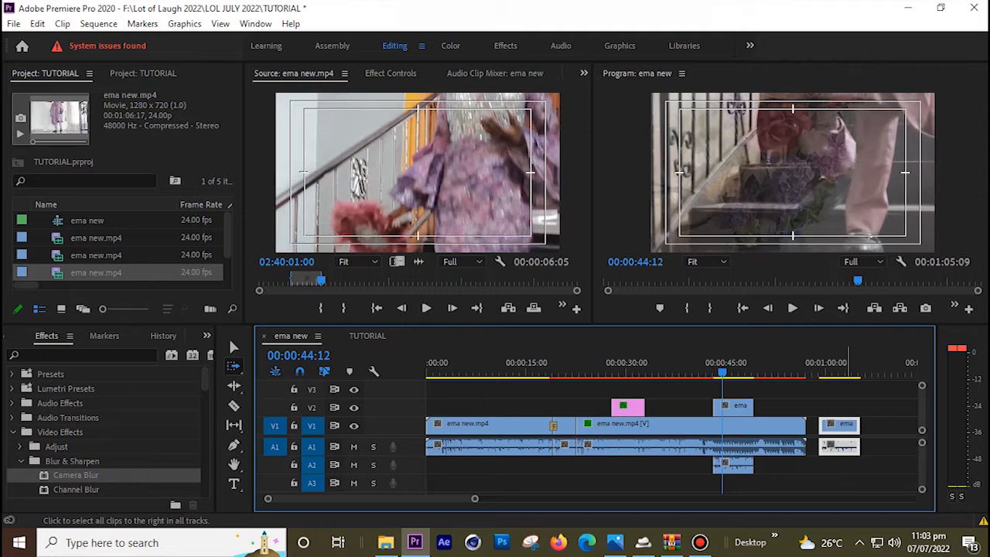
key(shift+a)
click(476, 428)
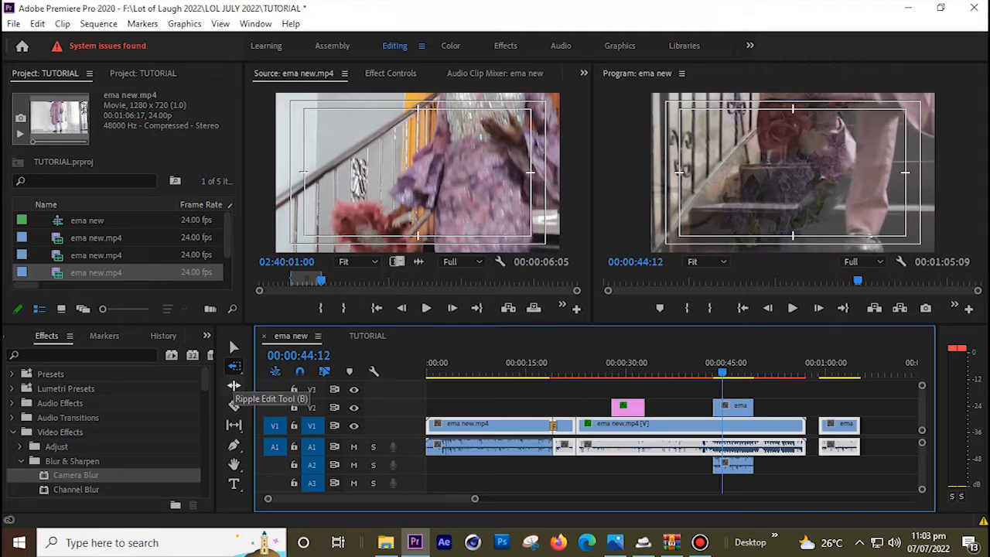
Ripple-trim the start of the last clip so the sequence runs 00:01:02:18
click(233, 385)
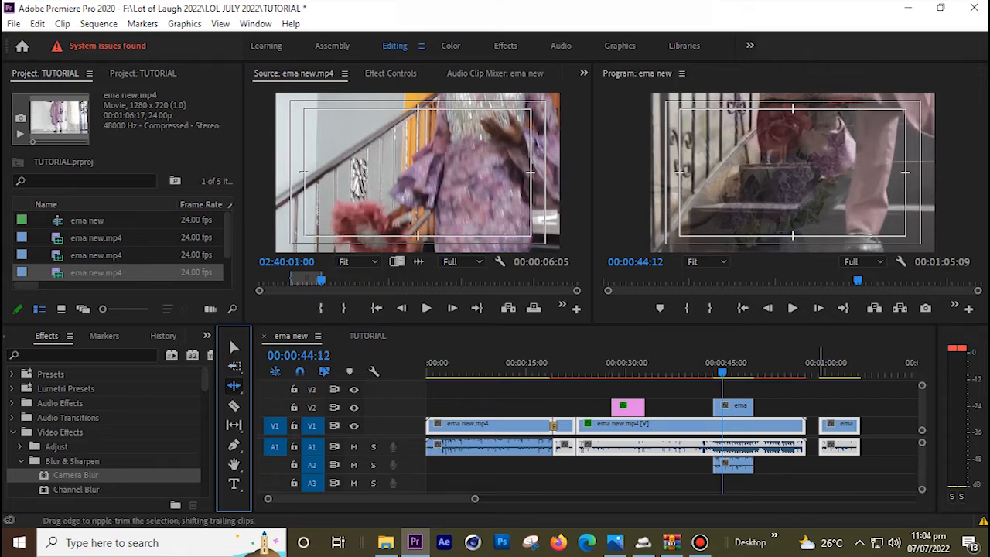
click(834, 354)
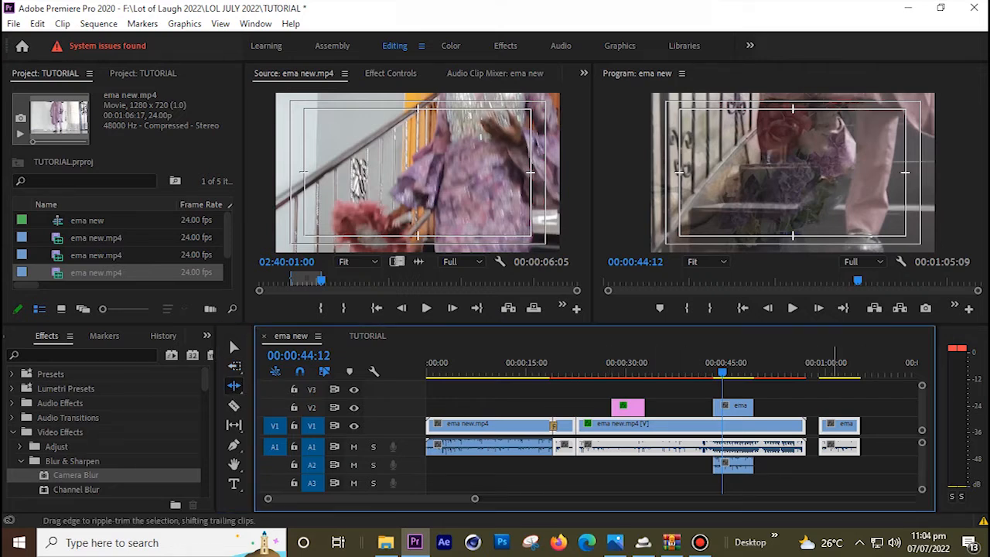
click(836, 401)
drag(821, 427, 842, 427)
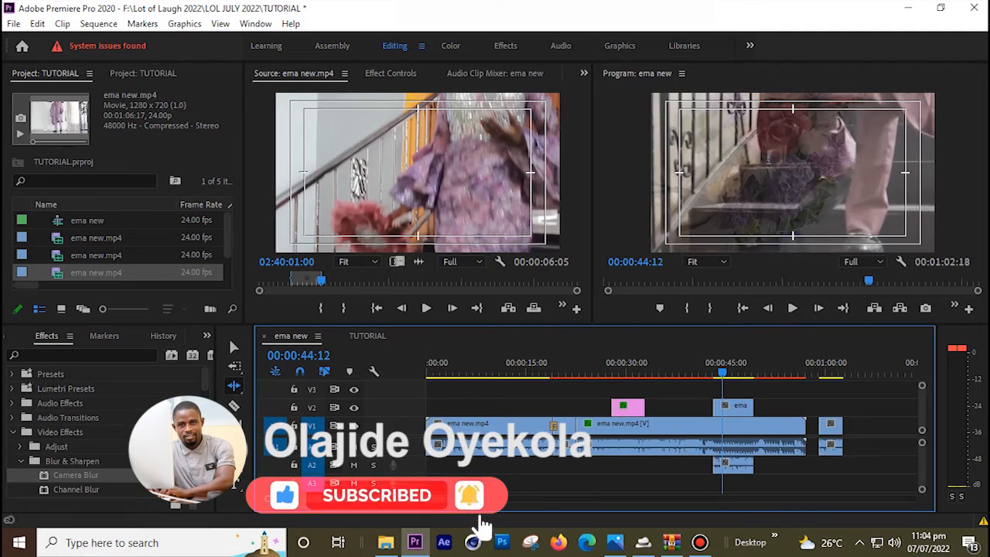
click(235, 406)
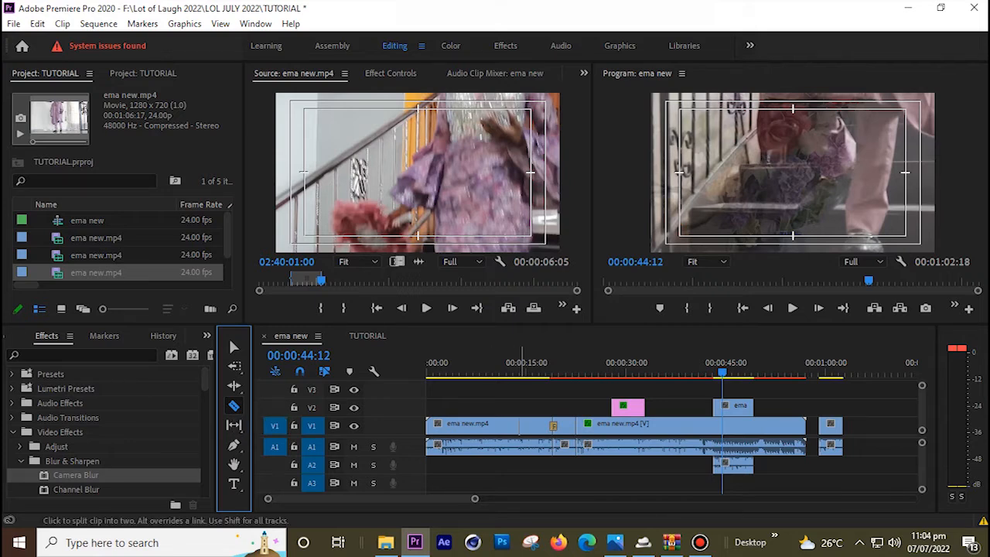
Razor the opening V1 clip at about 0:00:15 and unlink its video from its audio
click(519, 426)
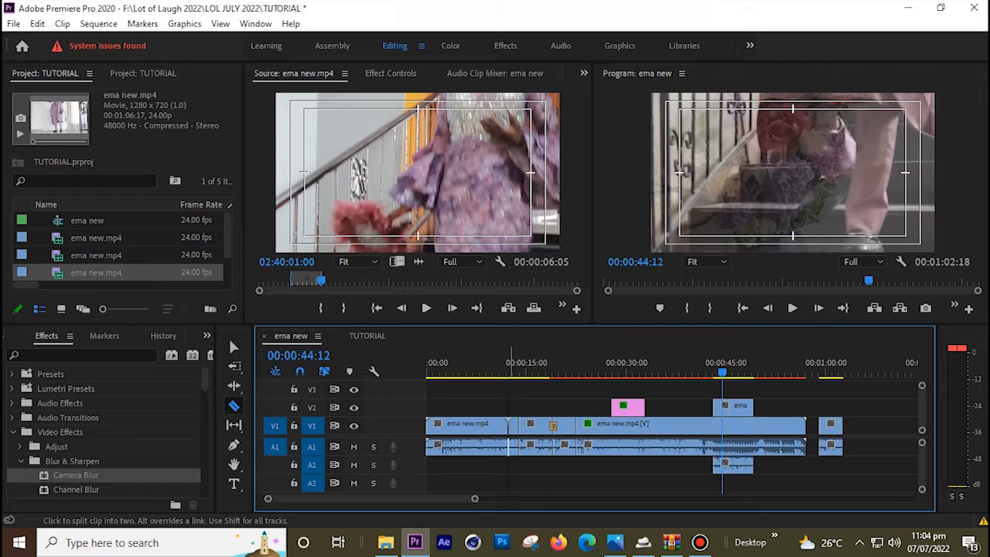
key(v)
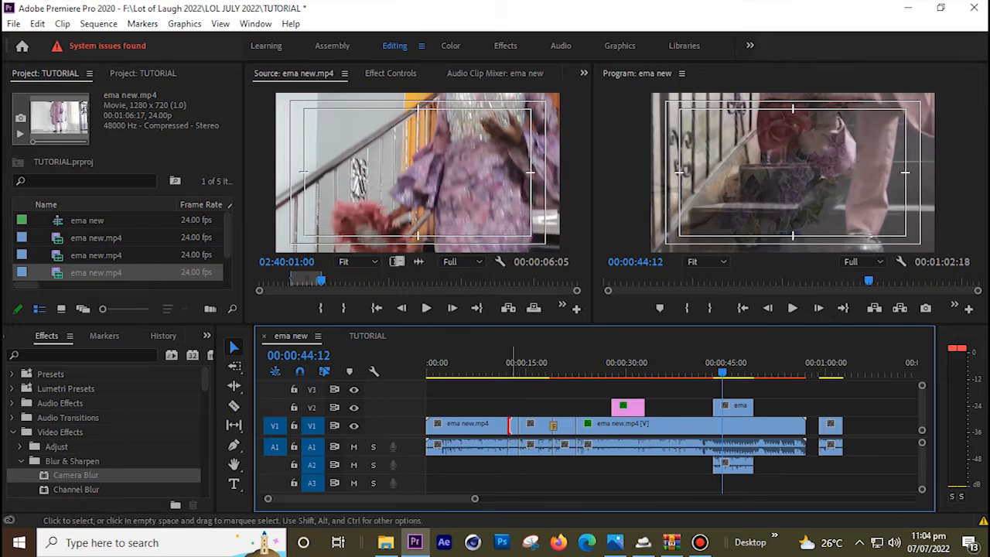
click(510, 425)
key(c)
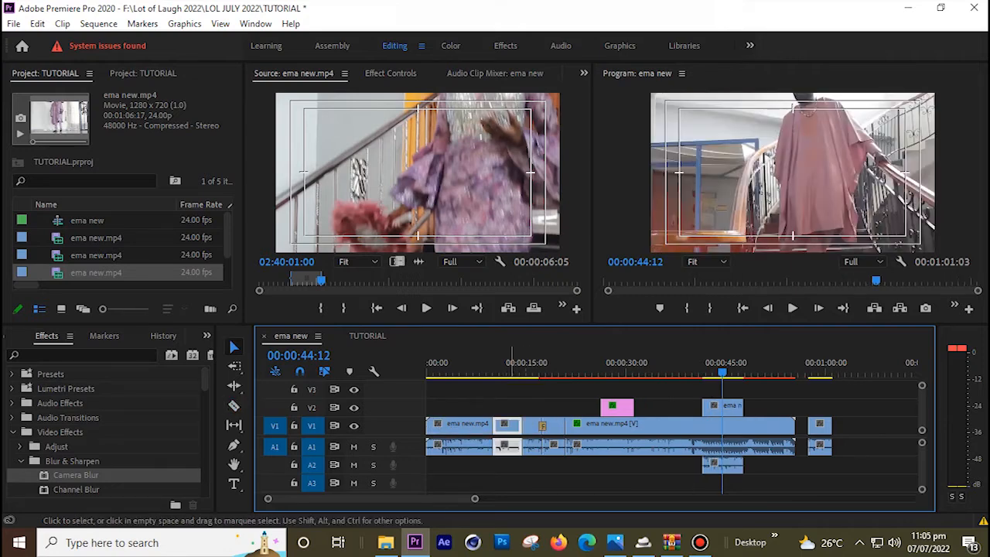
right_click(509, 426)
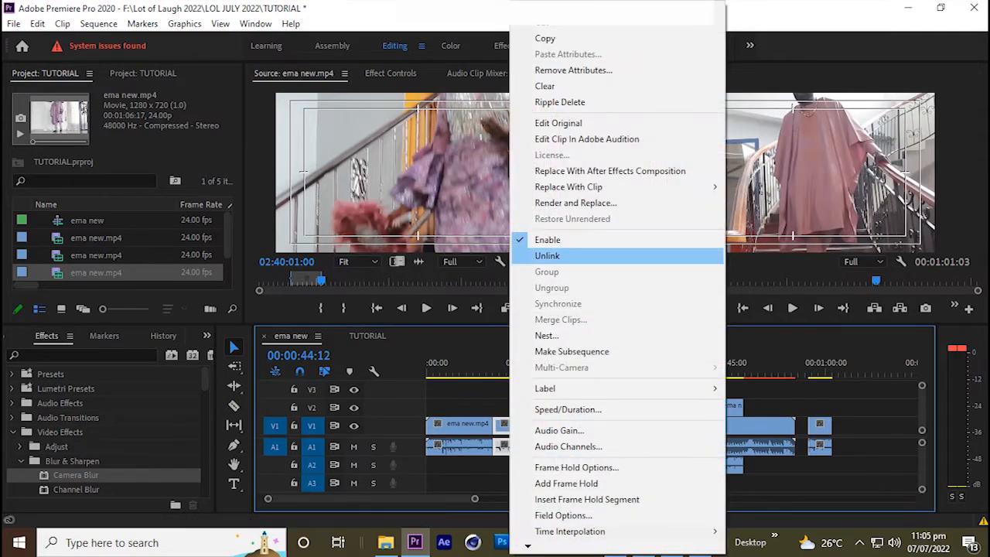
click(547, 256)
Cut the A1 audio at the same split point and unlink the opening V1 clip's video and audio
click(498, 408)
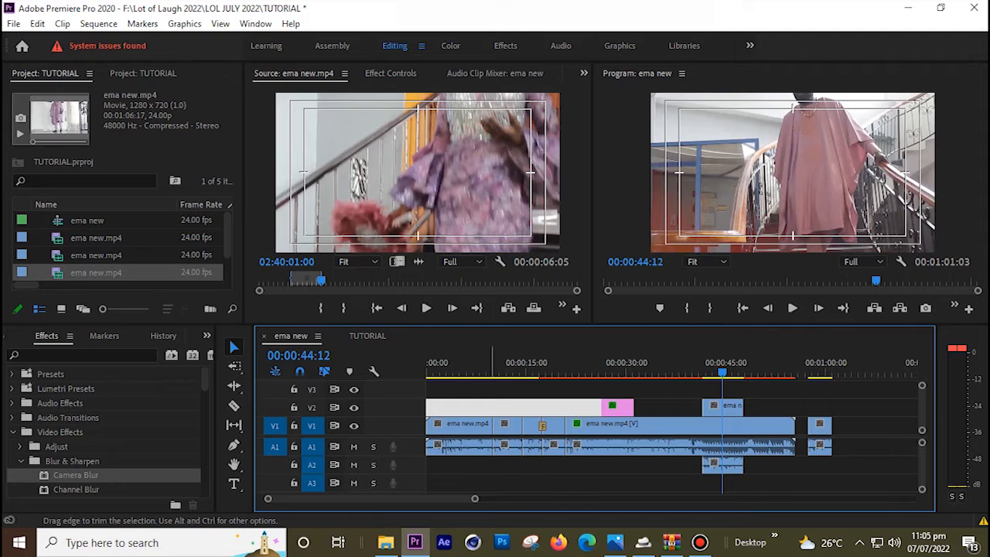
key(c)
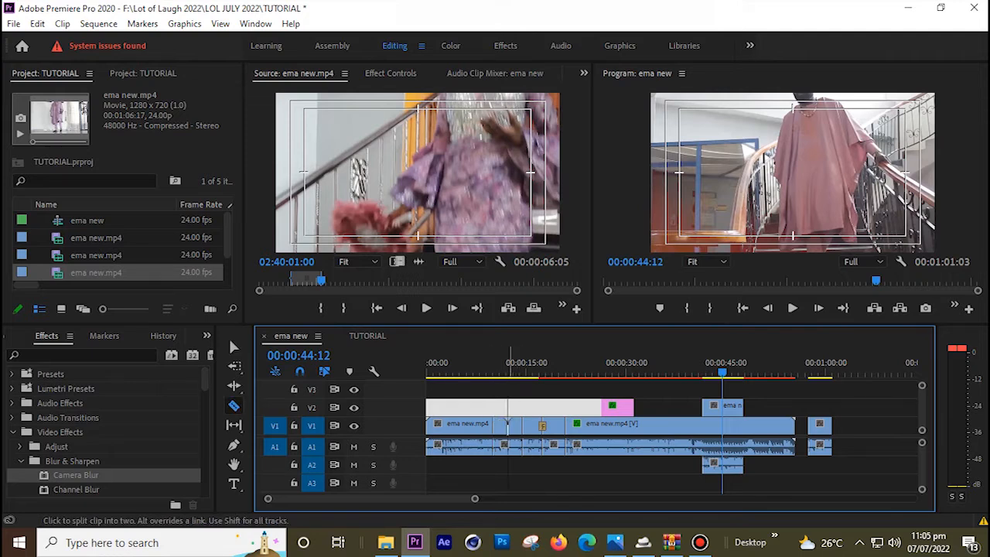
click(507, 447)
key(v)
click(505, 465)
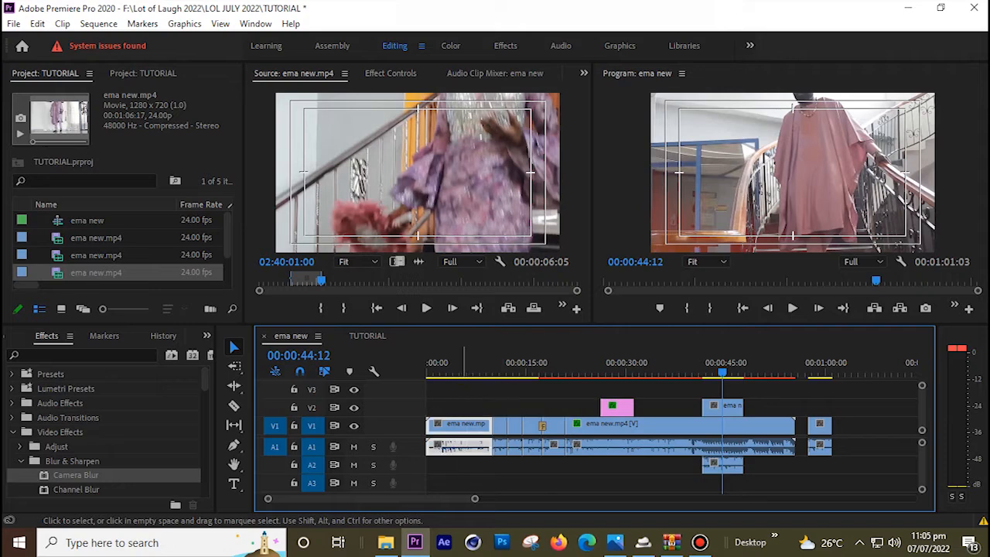
right_click(464, 424)
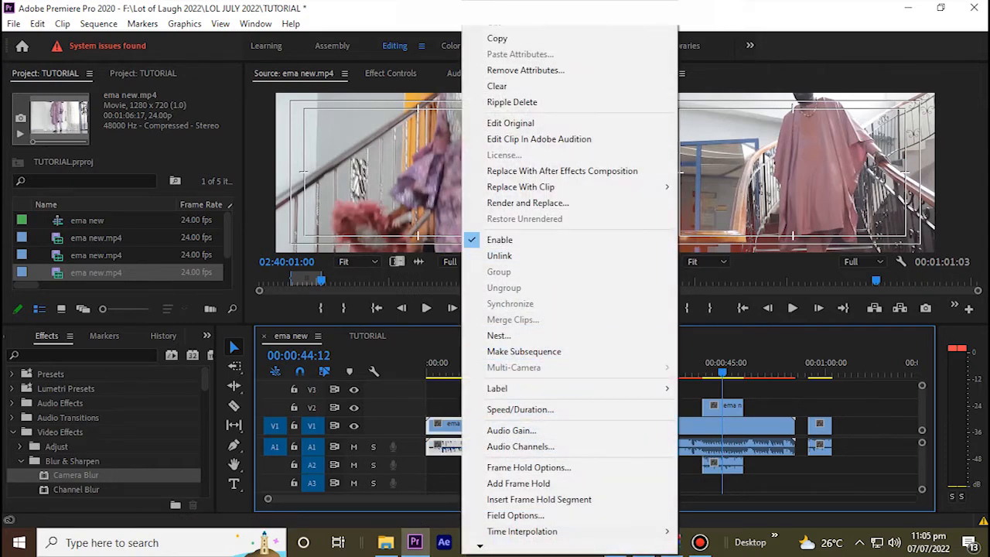
click(499, 255)
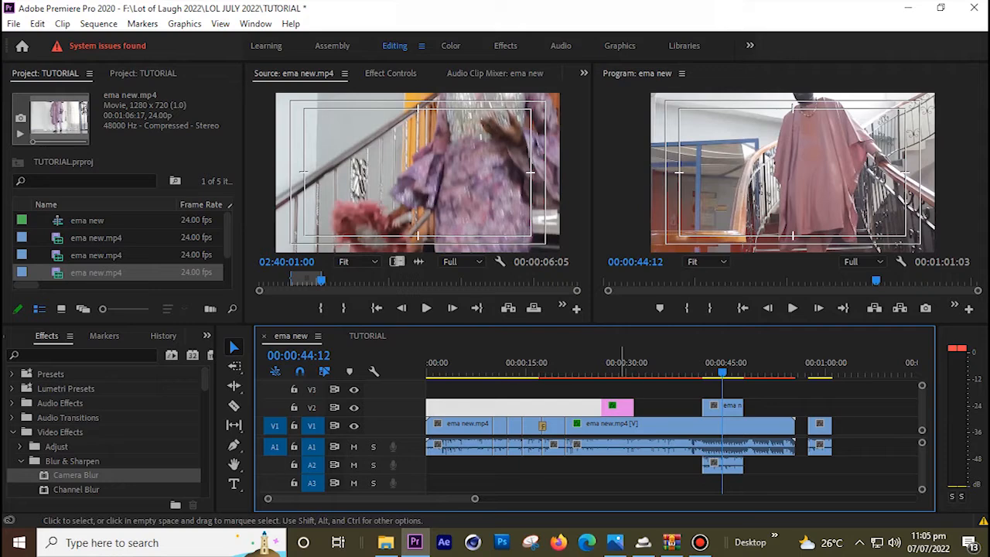
click(614, 367)
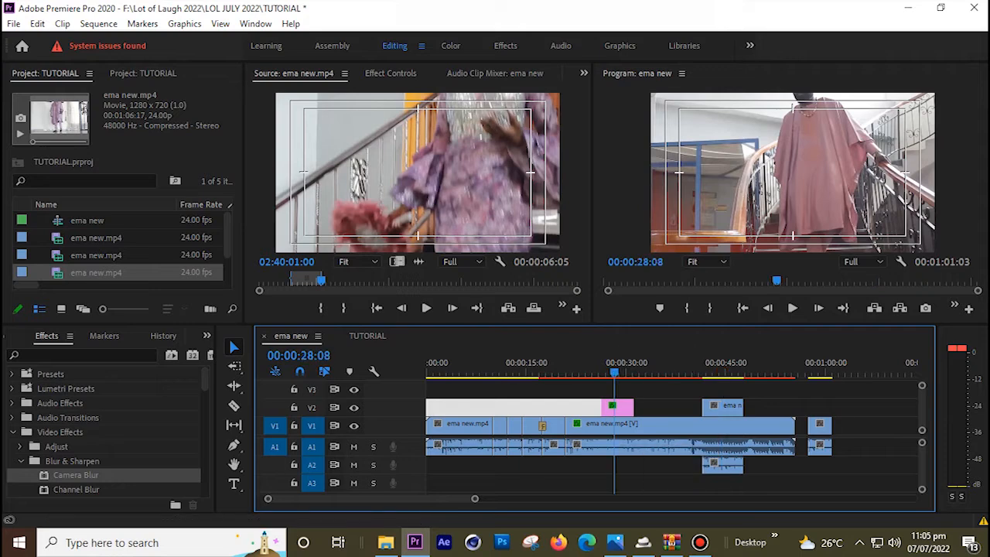
Place the Basic Title template on V2 near 00:00:13 and dismiss the missing fonts warning
mouse_move(615, 366)
mouse_down()
mouse_move(596, 367)
mouse_move(612, 367)
mouse_up()
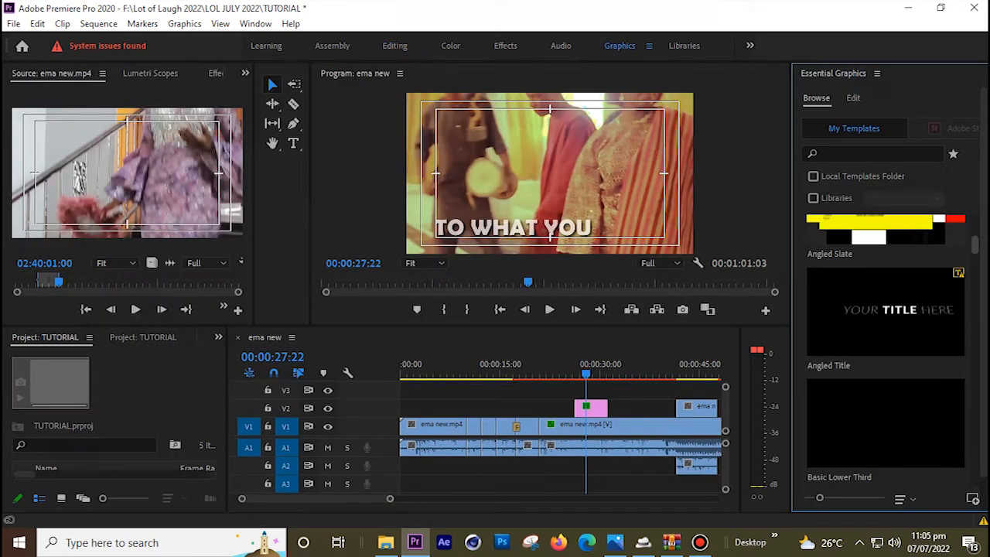
scroll(886, 348, down, 3)
scroll(885, 348, down, 1)
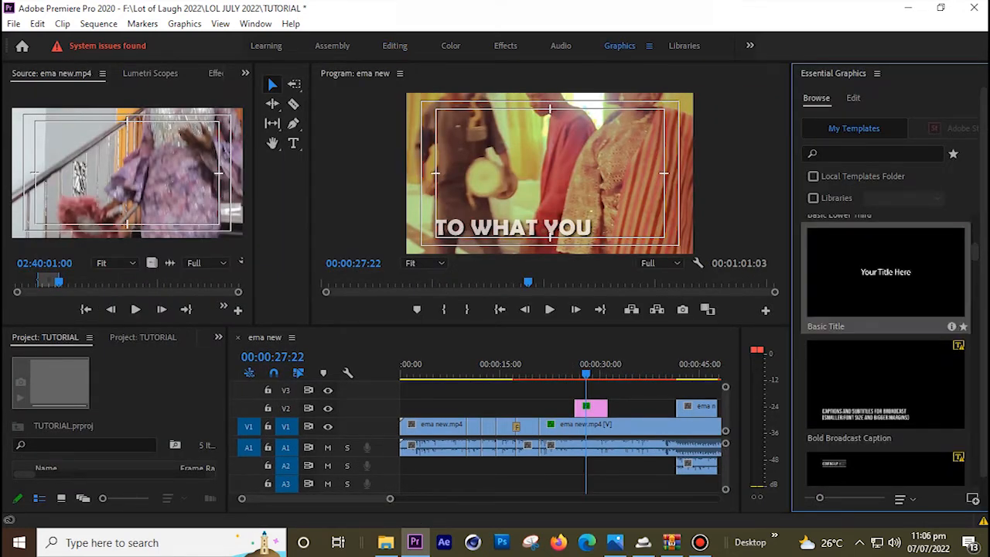
drag(886, 273, 504, 408)
key(Return)
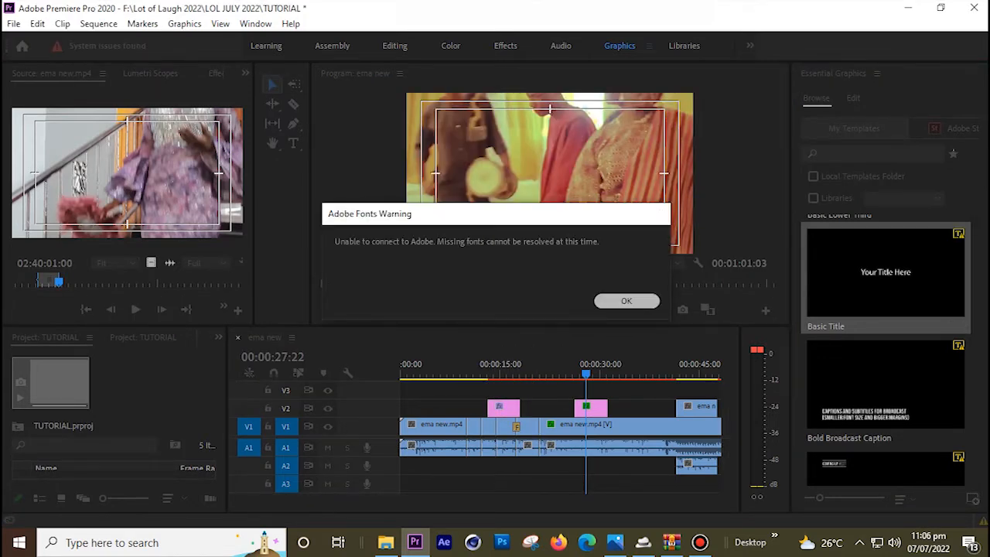
click(665, 395)
click(499, 367)
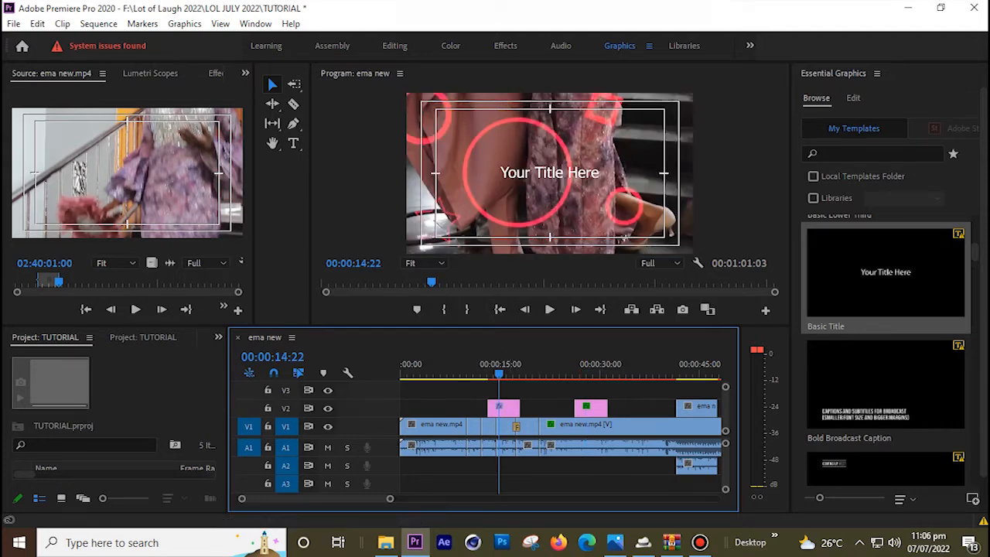
Change the title text to 'HTJTJTJTJTRJ', centre it vertically and scale it to 114
double_click(550, 173)
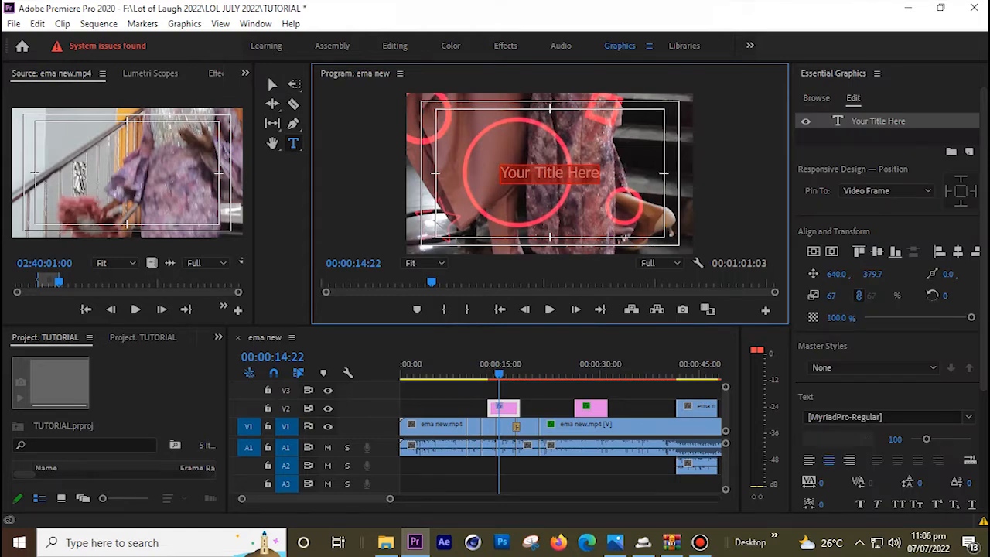
text(HTJTJTJTJTRJ)
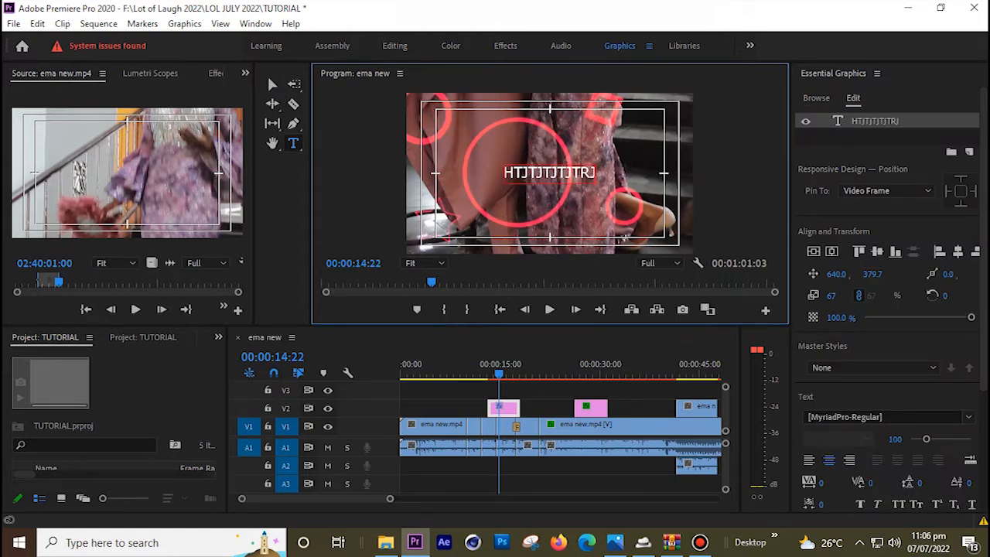
drag(873, 274, 835, 275)
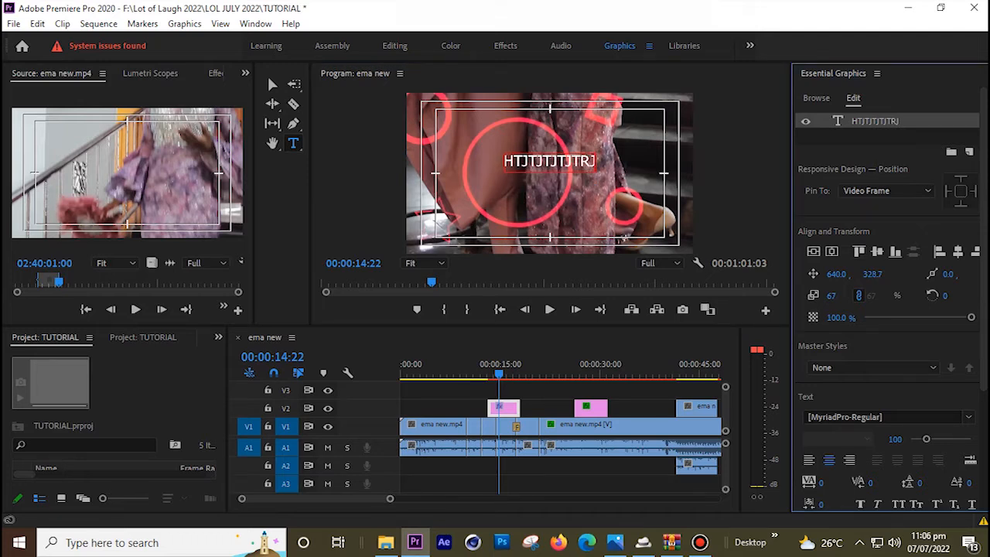
key(ctrl+z)
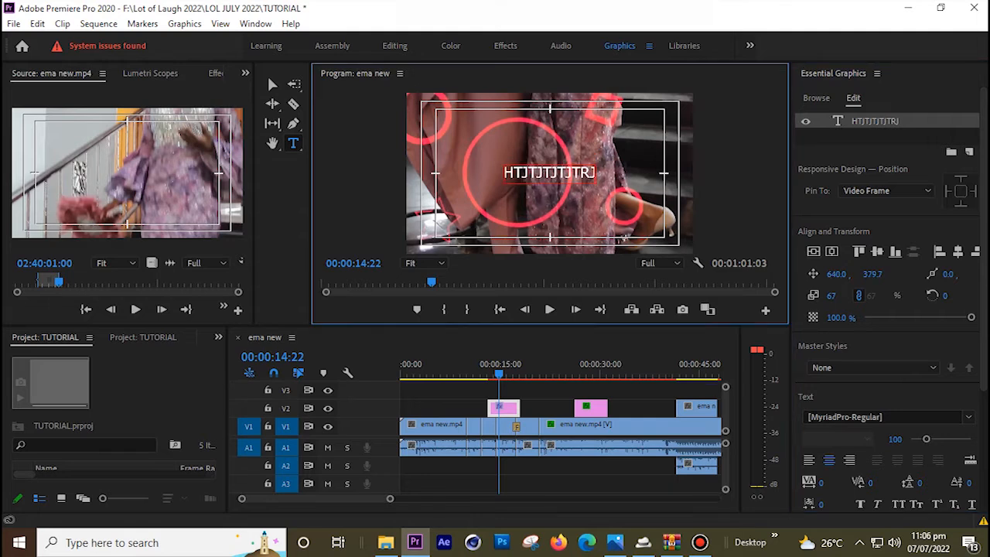
key(ctrl+shift+z)
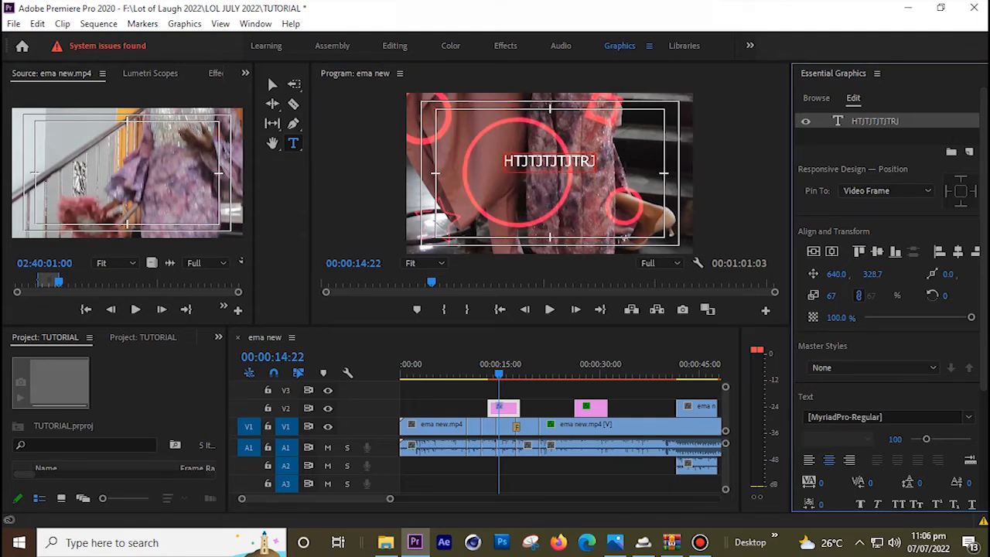
key(Left)
key(Left)
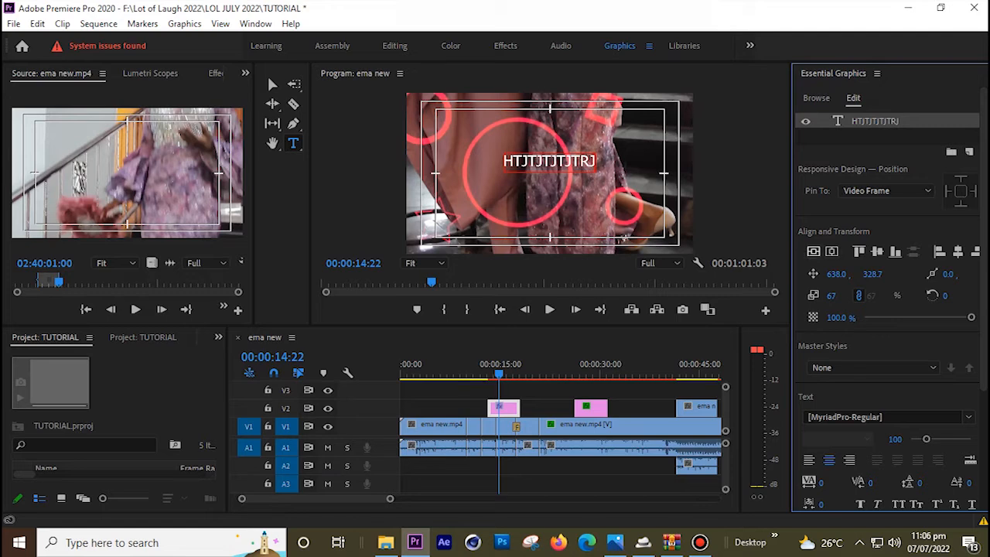
click(814, 251)
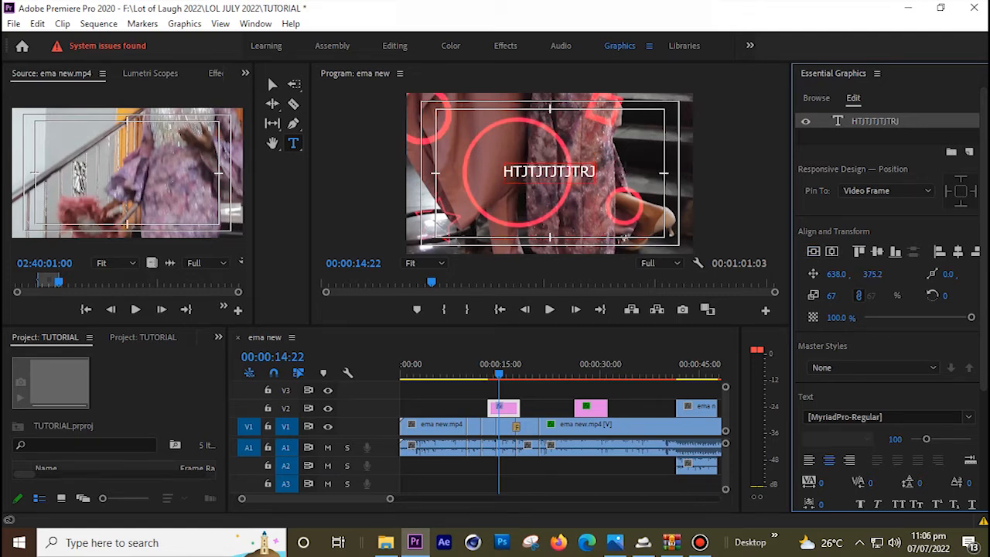
drag(832, 295, 866, 296)
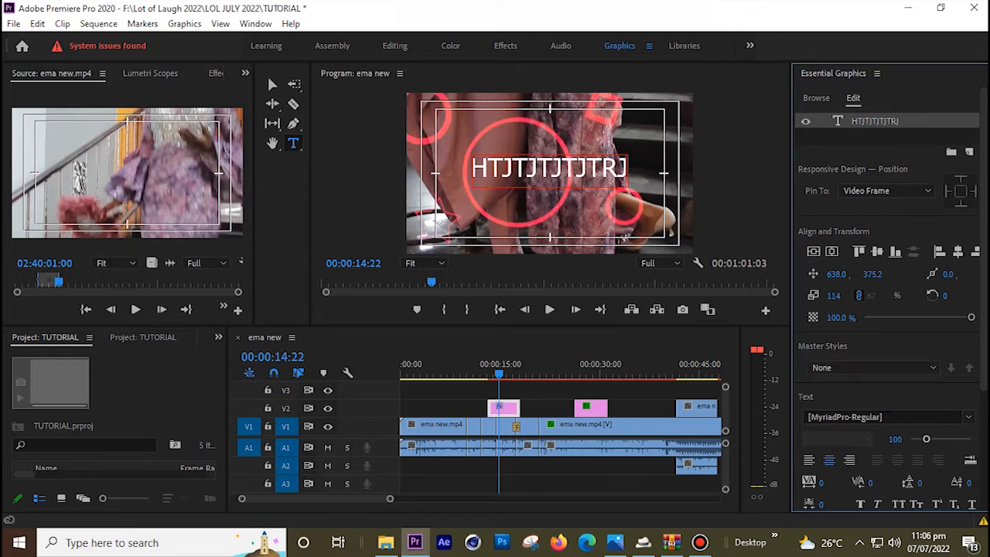
click(968, 417)
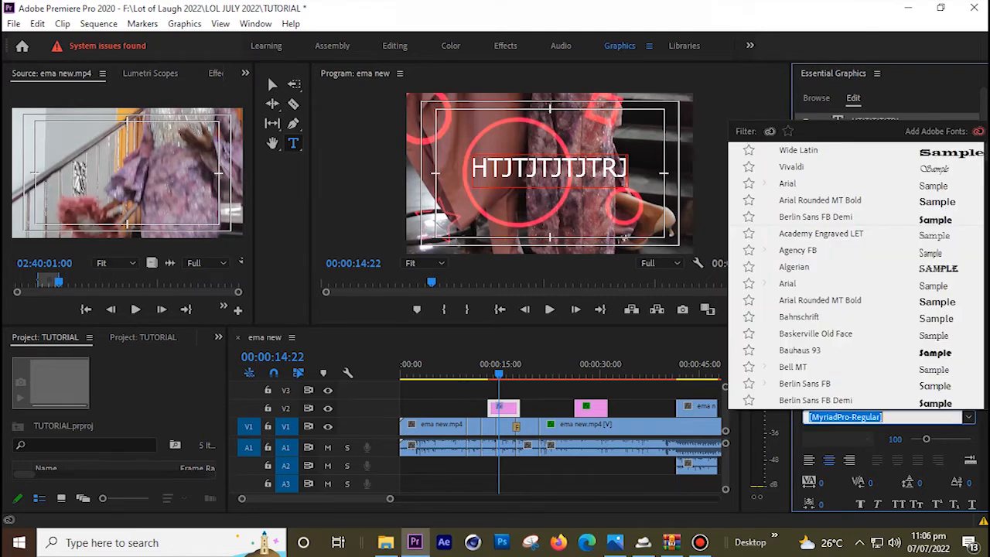
Apply the Wide Latin font to all the title text and scale it down to 37
click(792, 167)
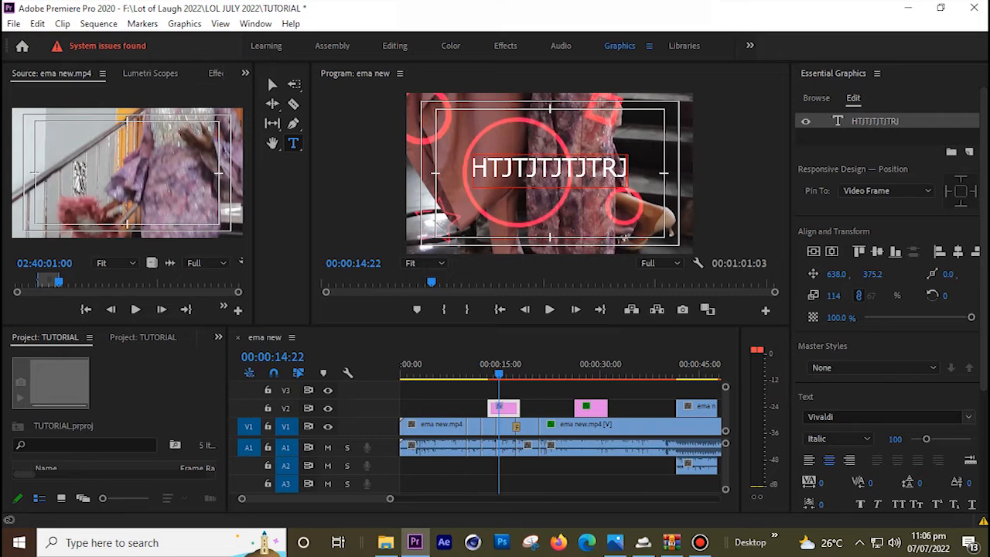
click(624, 240)
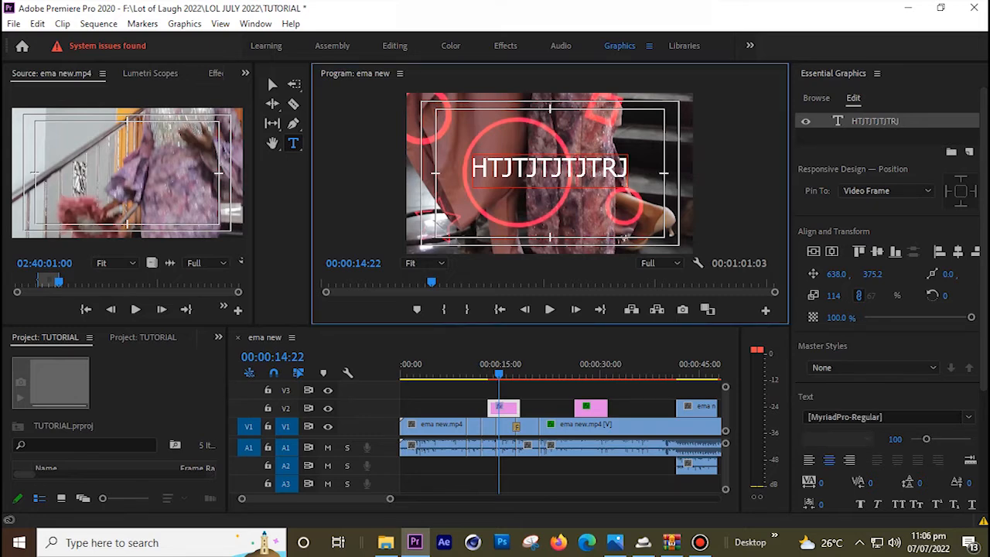
key(ctrl+a)
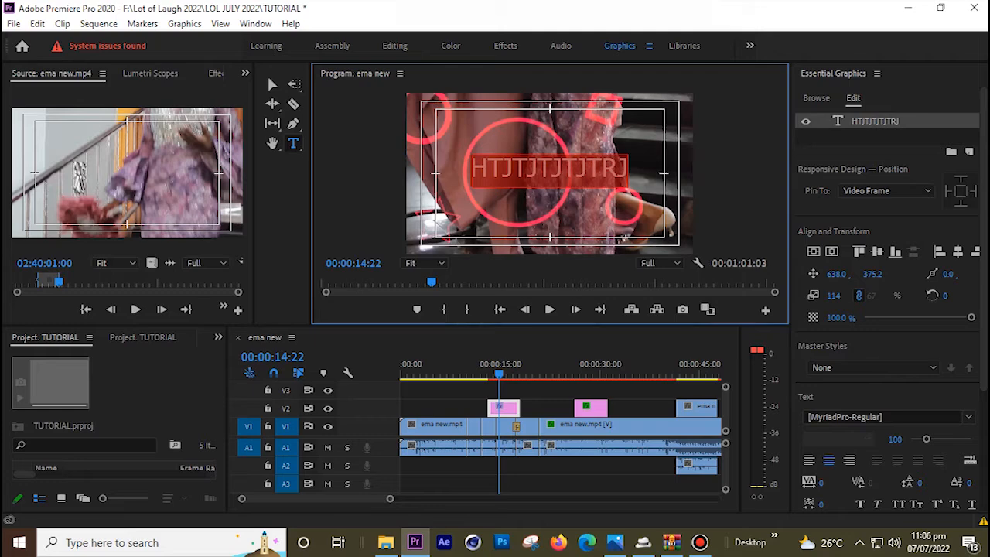
click(968, 417)
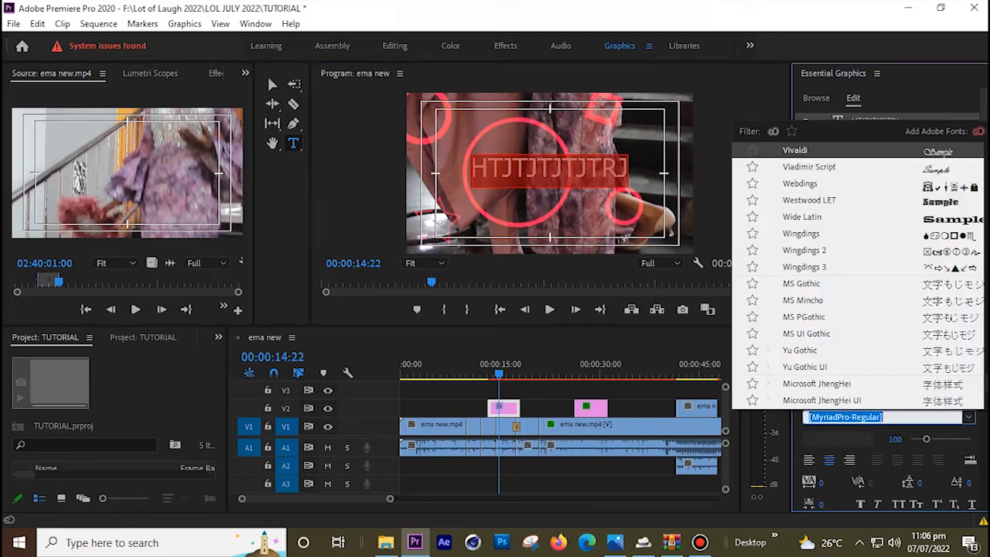
click(802, 217)
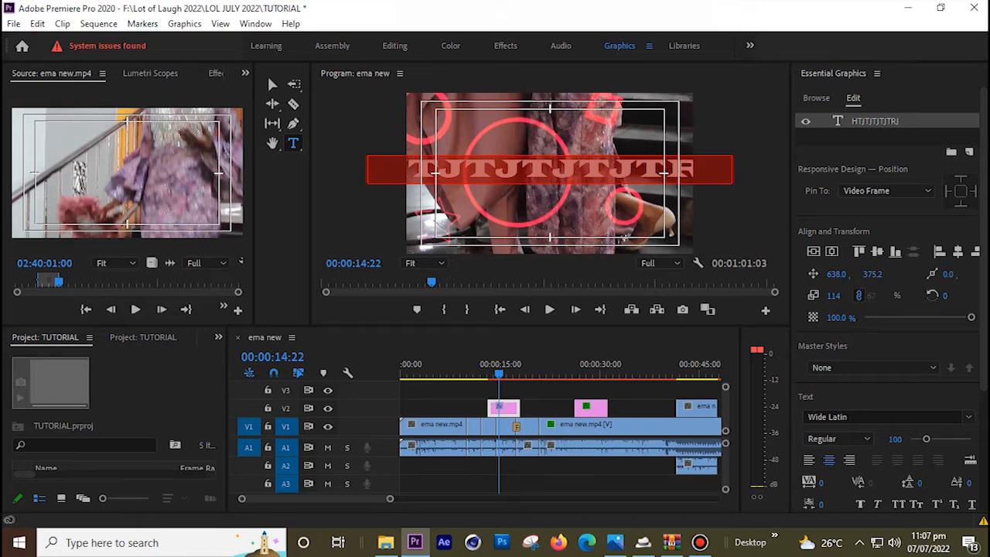
drag(833, 295, 777, 295)
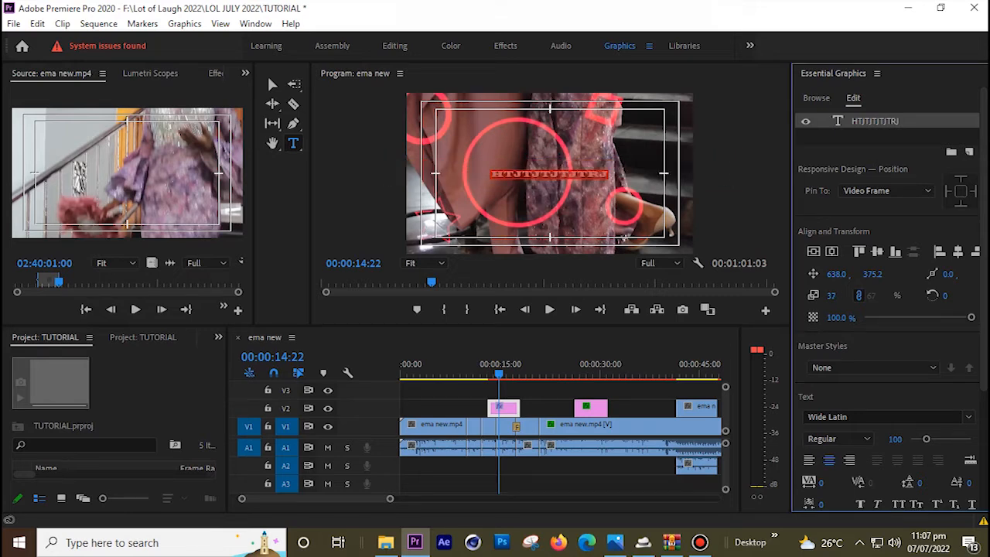
scroll(890, 309, down, 3)
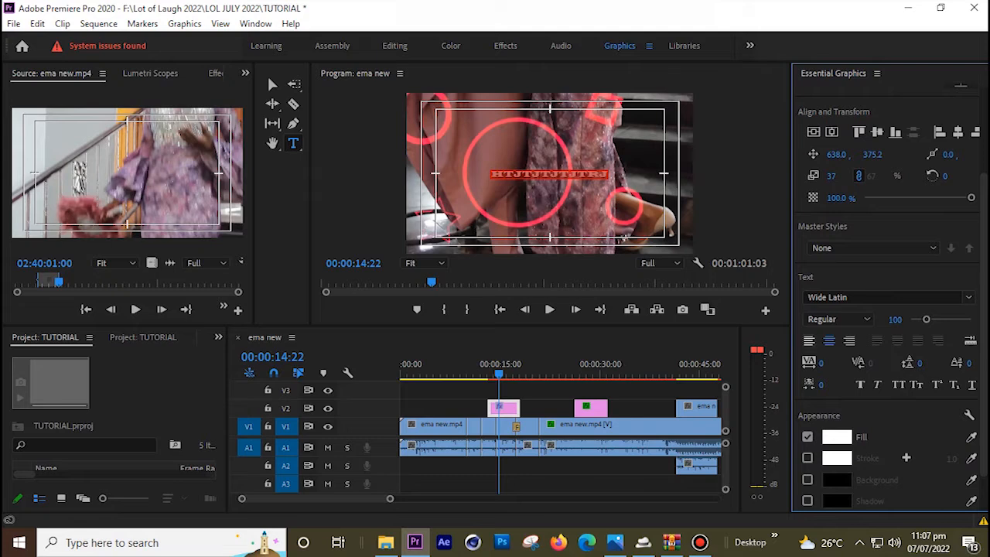
Keep the title text centre-aligned and set its fill colour to teal 0D696F
click(809, 341)
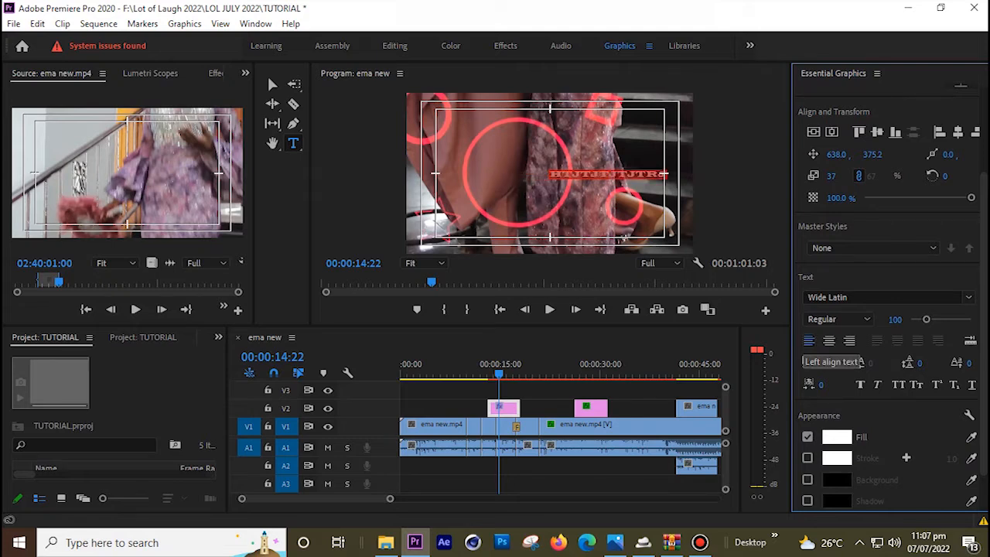
click(828, 341)
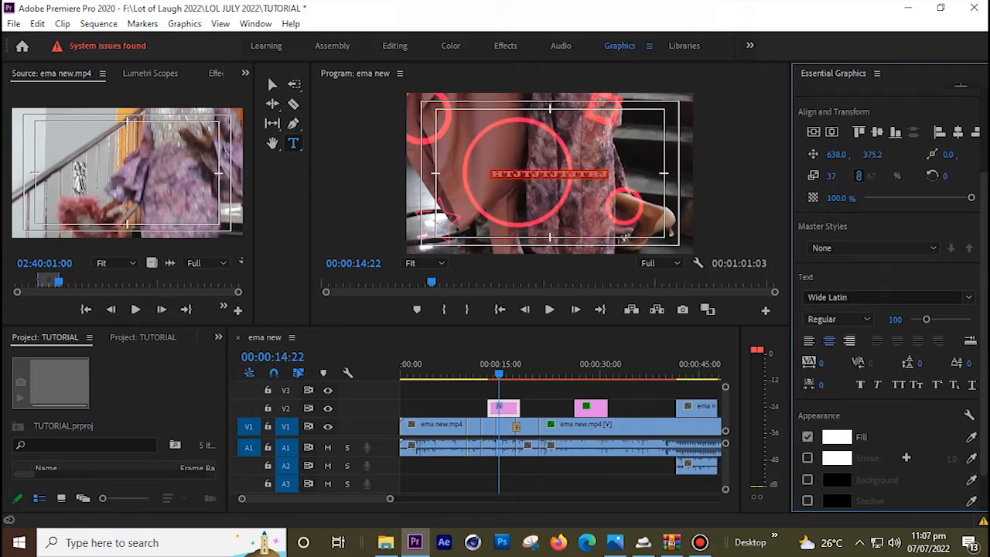
click(849, 340)
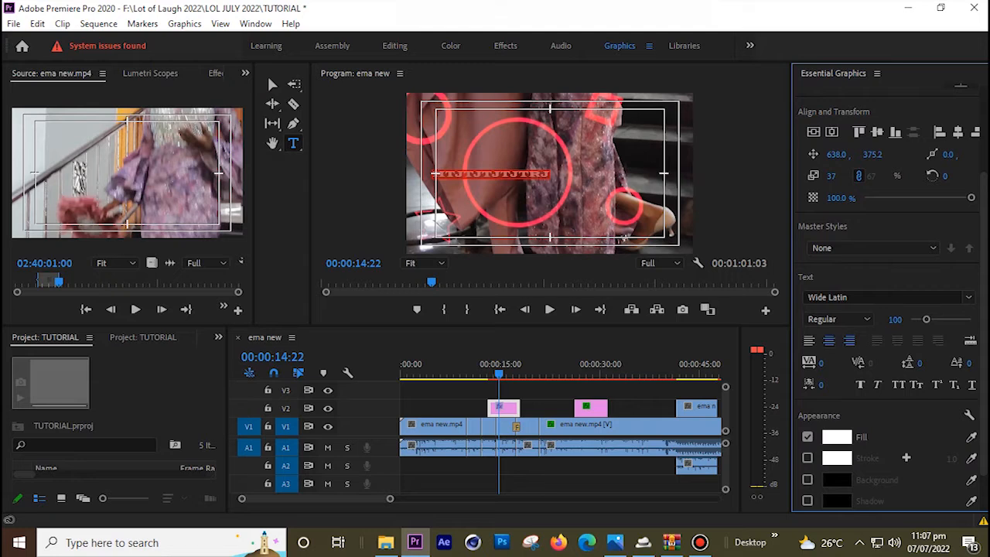
click(829, 341)
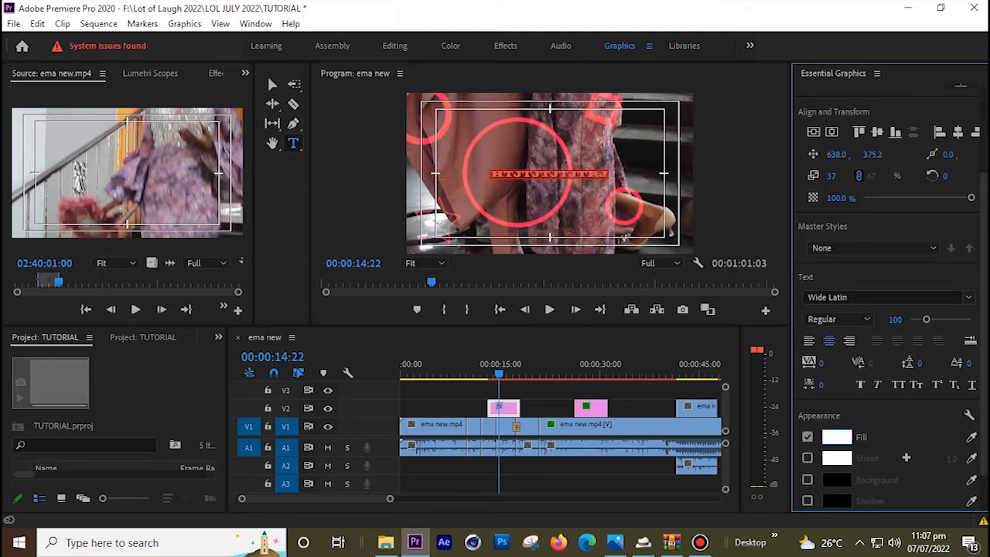
click(837, 438)
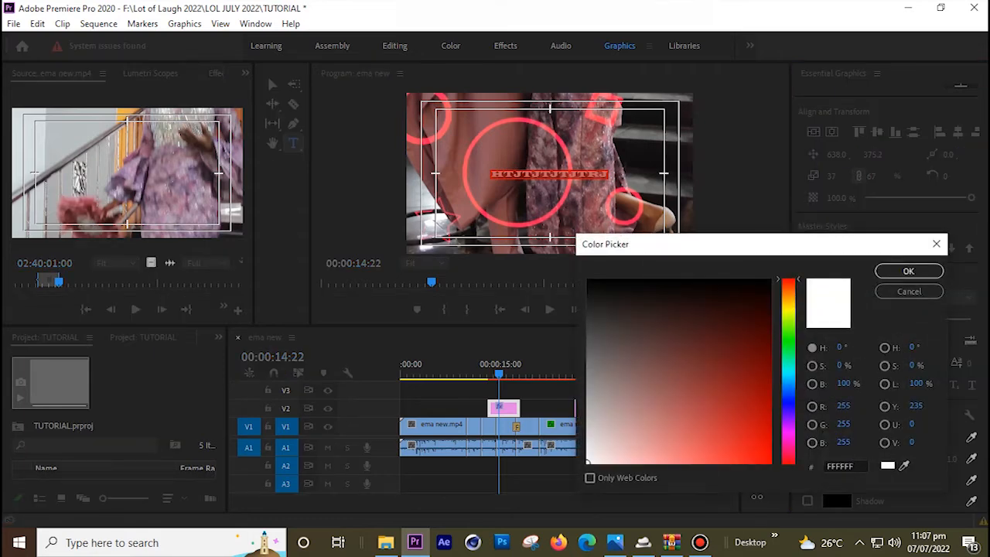
click(787, 373)
click(749, 359)
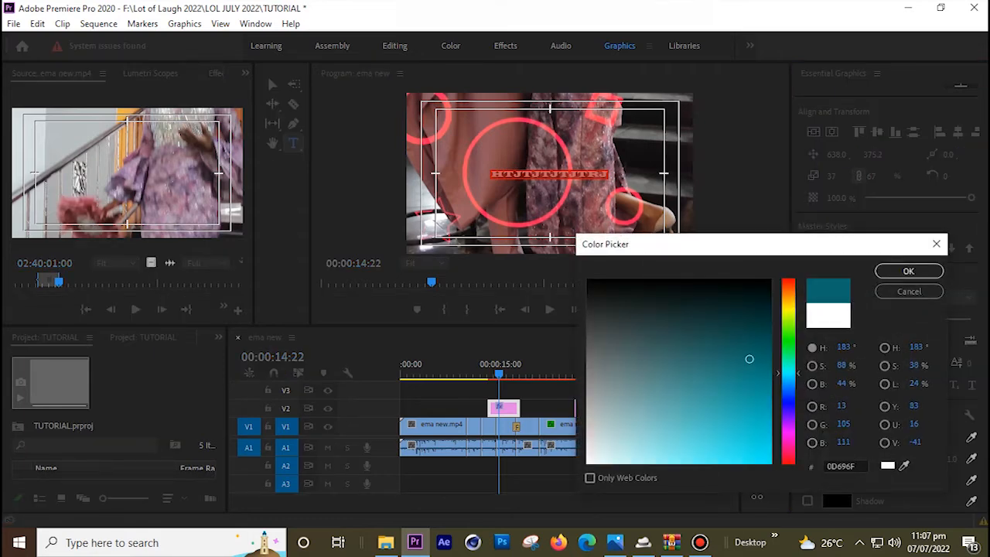
click(909, 271)
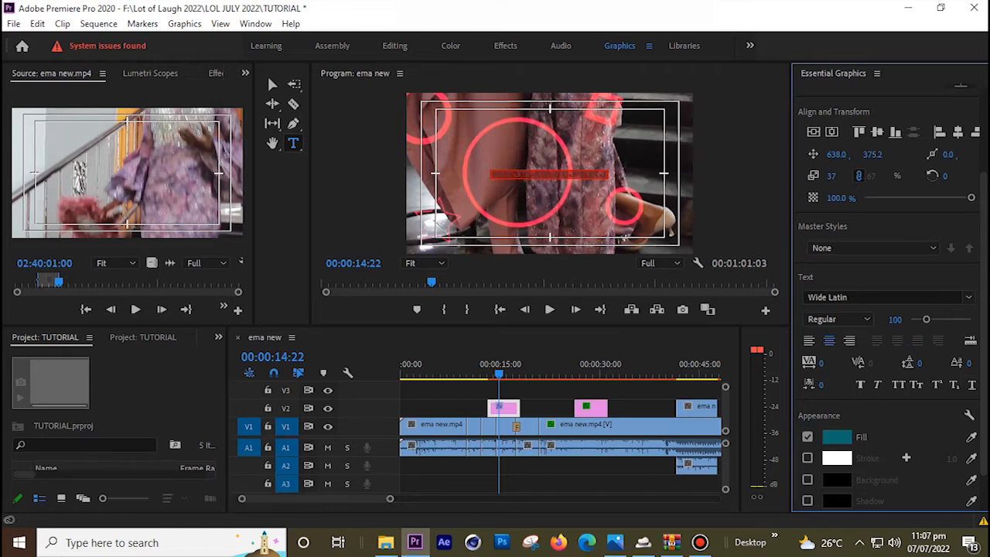
Add a white stroke around the title text
click(807, 458)
click(836, 458)
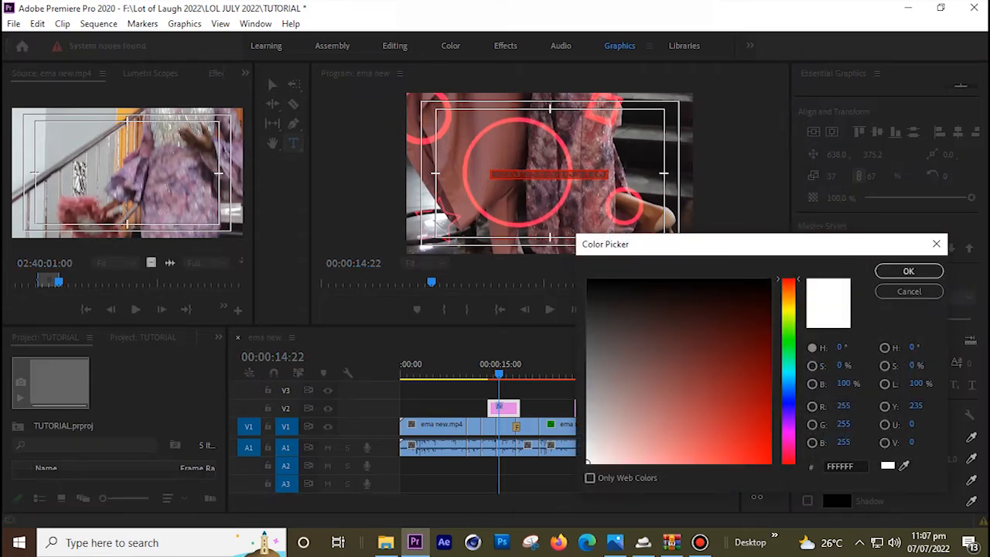
click(909, 271)
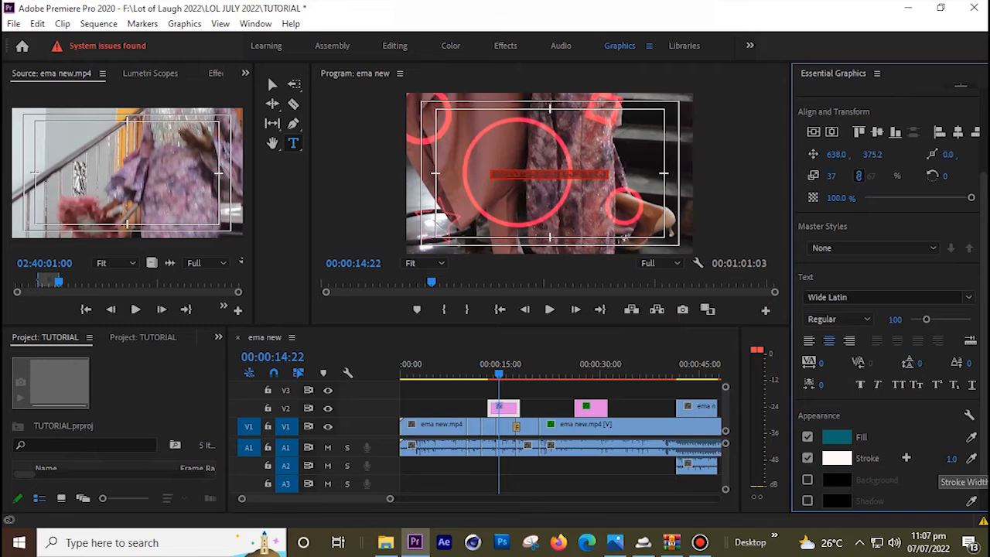
Thicken the title's stroke to 18 and turn on a background box
mouse_move(951, 459)
mouse_down()
mouse_move(989, 459)
mouse_move(964, 459)
mouse_up()
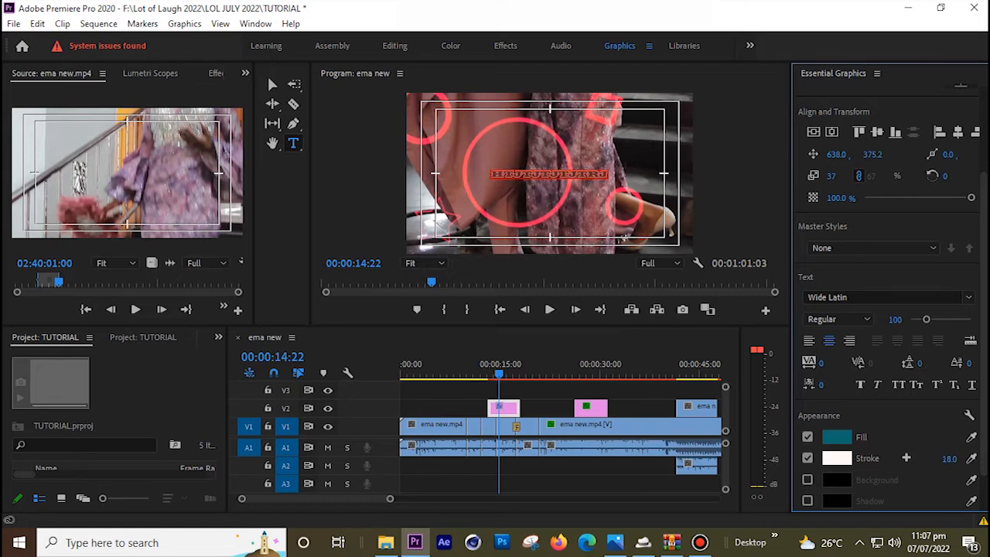
click(807, 480)
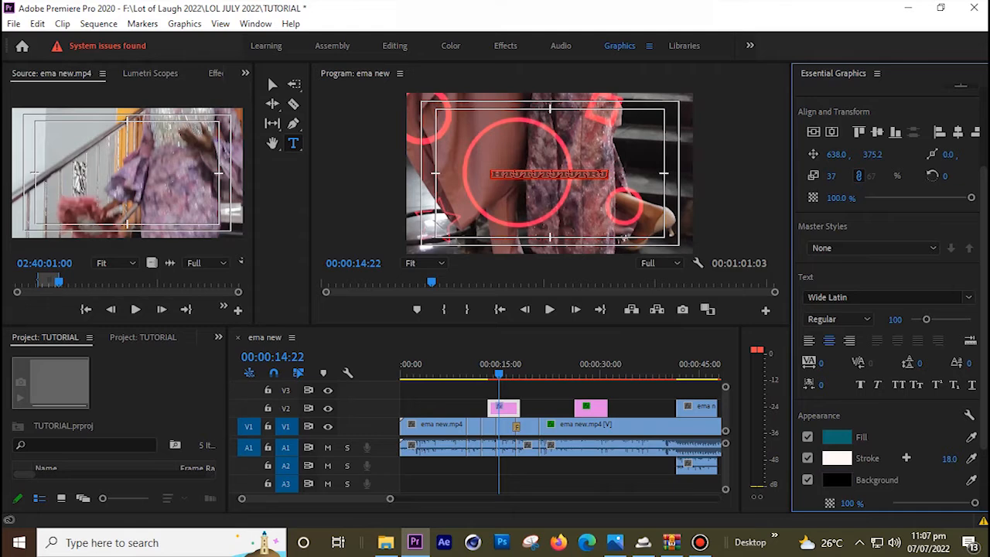
scroll(890, 309, down, 2)
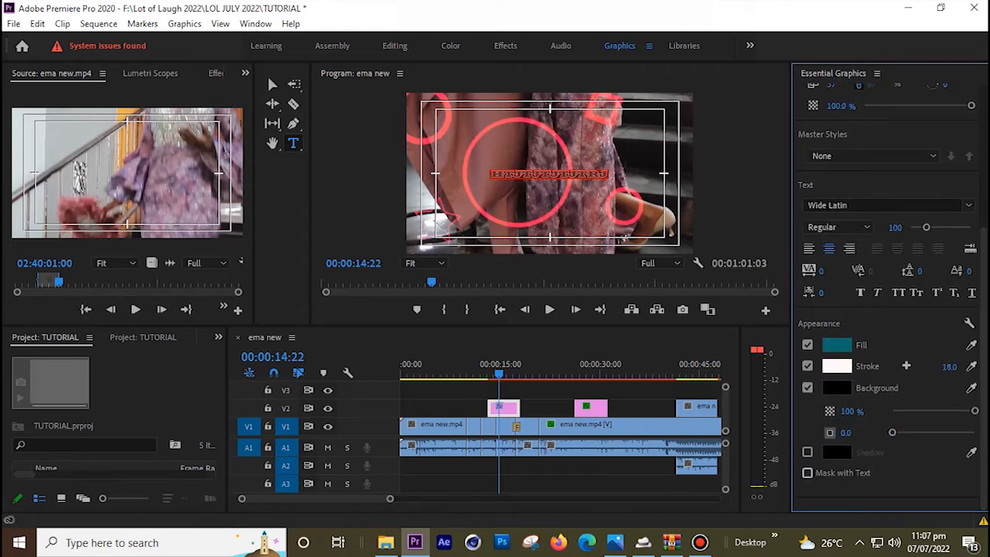
Add a drop shadow at 46% opacity and set the background box to size 22.8, 49% opacity
click(808, 452)
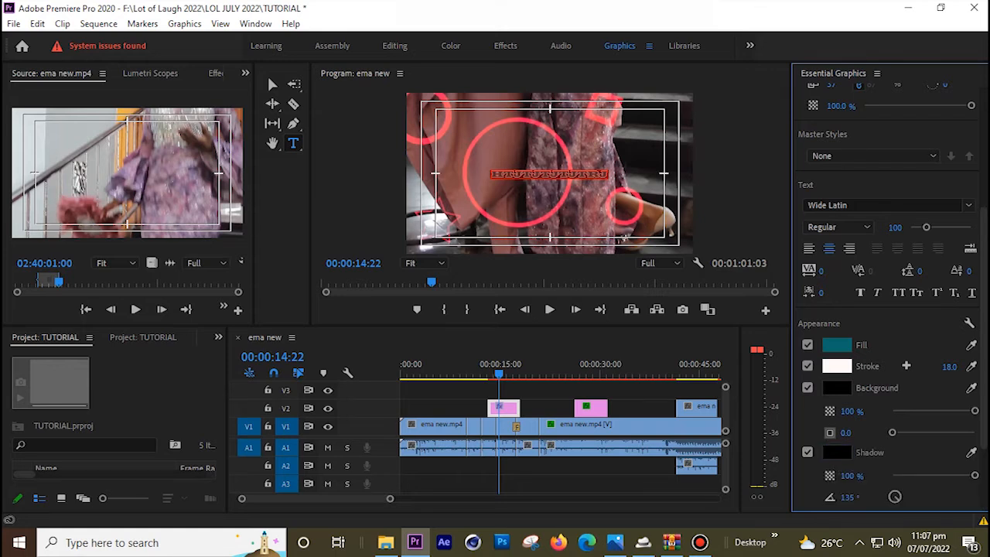
click(808, 451)
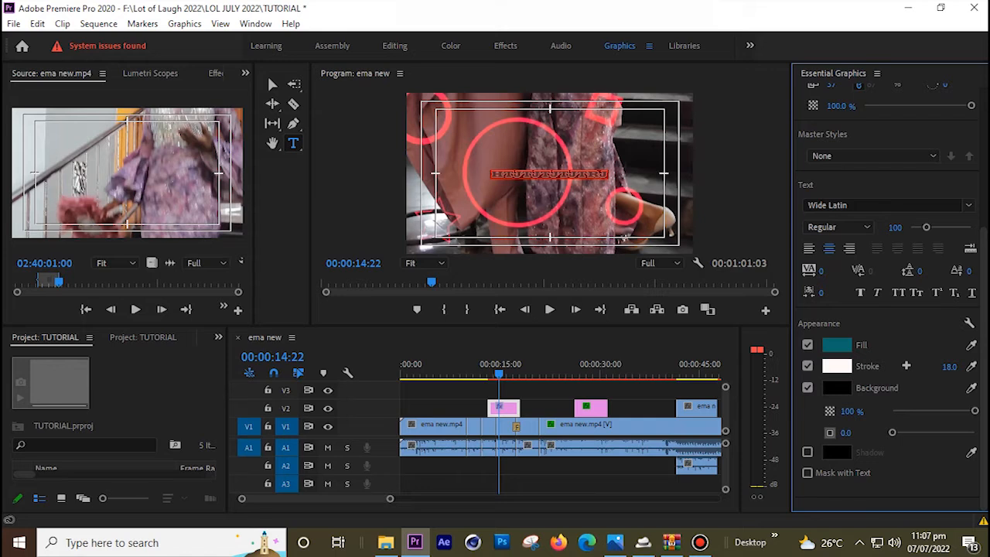
click(808, 452)
drag(975, 475, 930, 475)
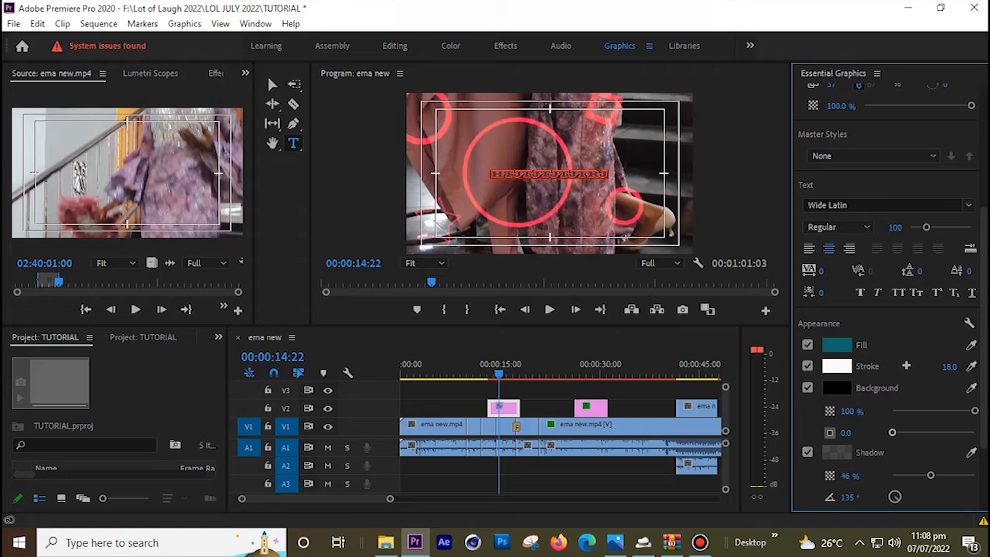
drag(892, 433, 912, 433)
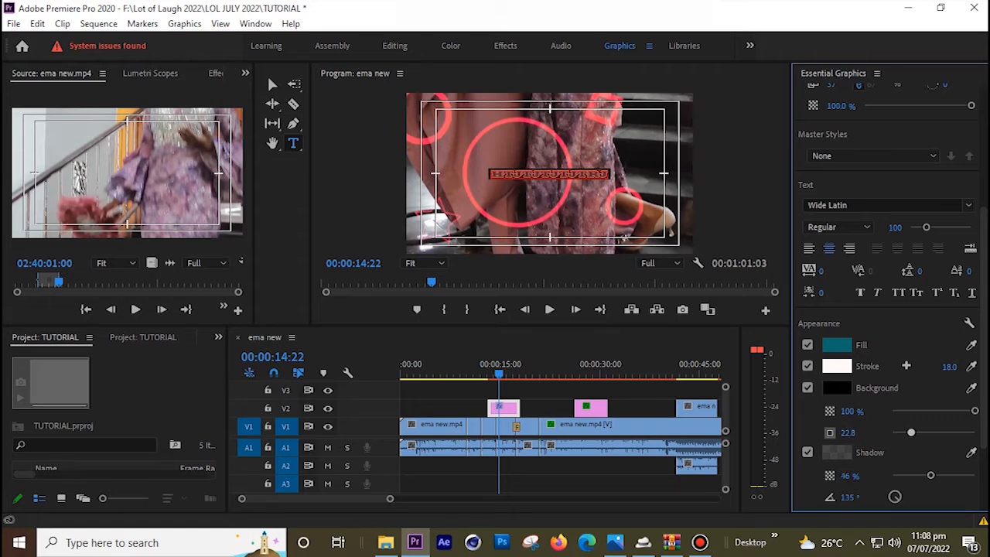
drag(975, 410, 933, 410)
scroll(890, 309, up, 5)
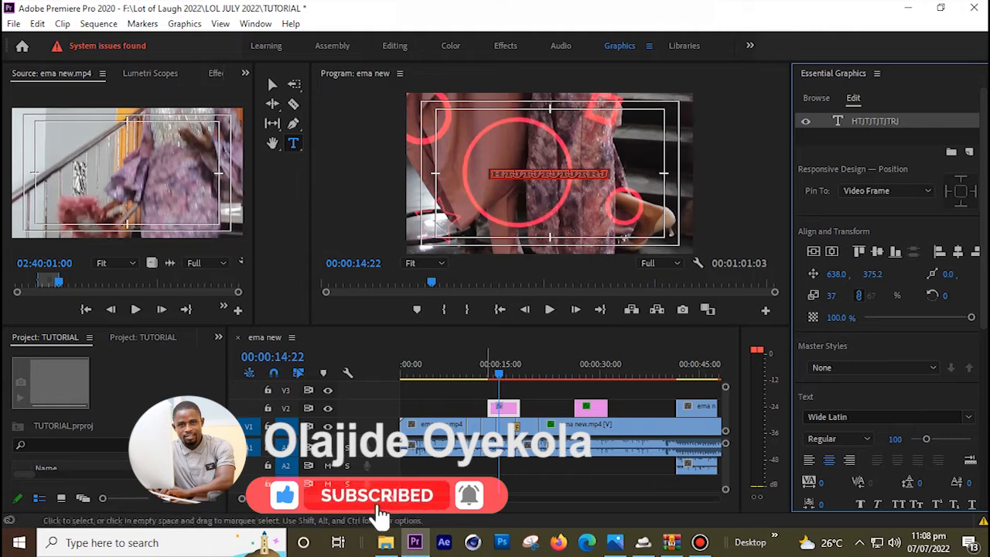
Play back the styled title from about 15 seconds, then create a new legacy title named Title 01
click(500, 374)
key(space)
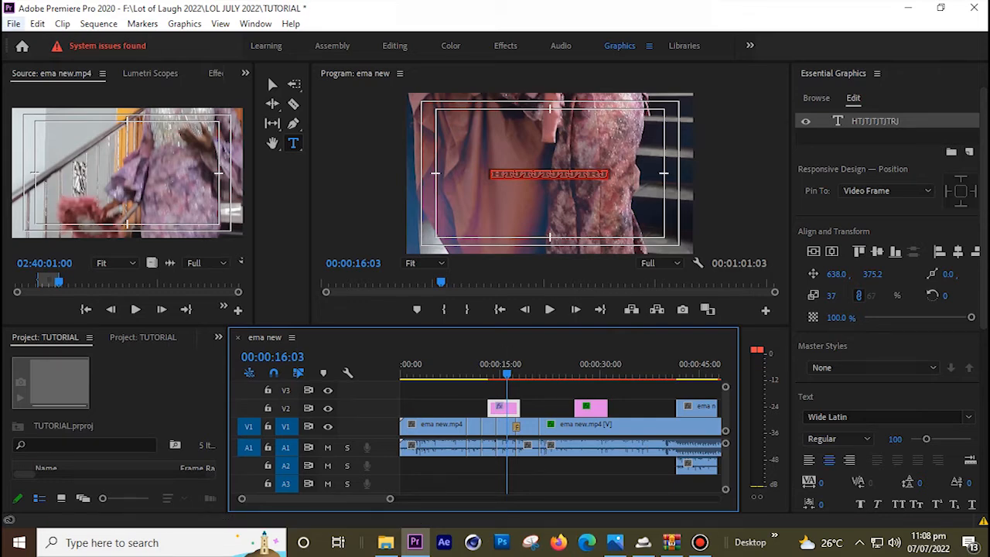
click(14, 23)
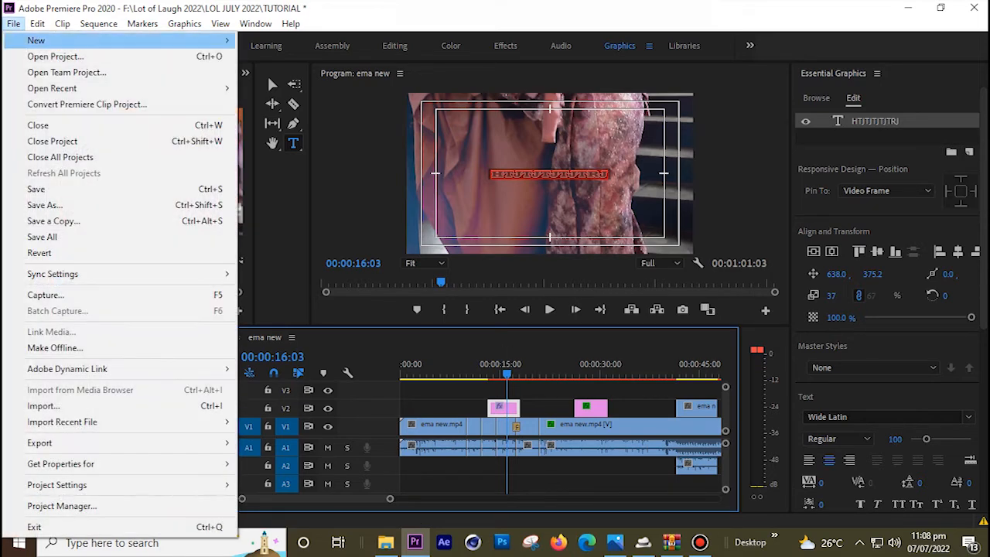
mouse_move(77, 41)
click(284, 216)
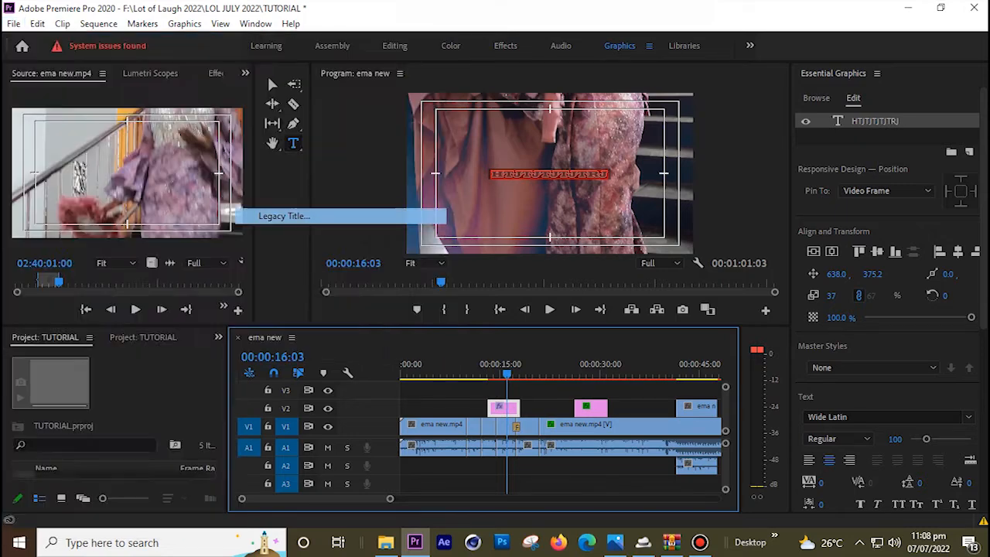
key(Return)
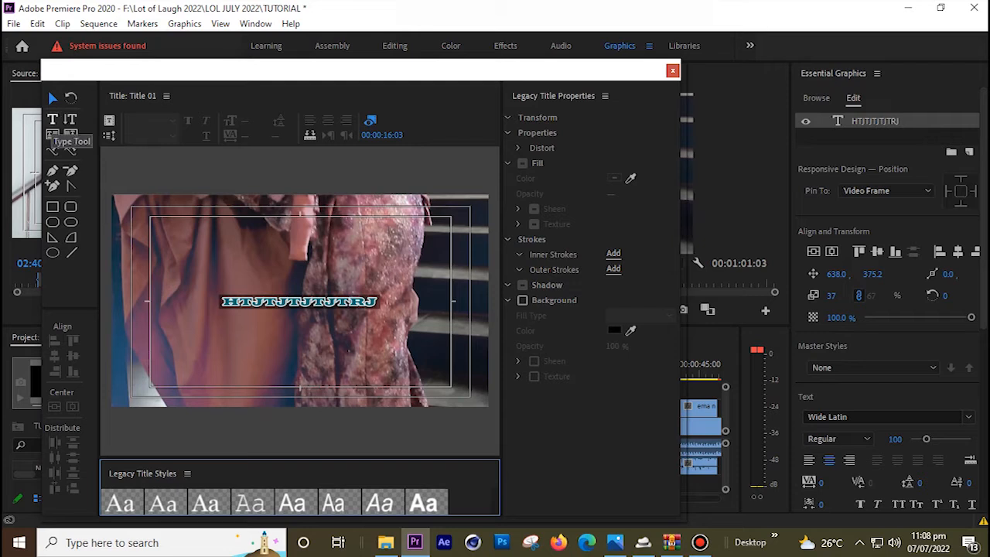
Add the text THDHDHDY to the title and move it left above the lower text
click(53, 120)
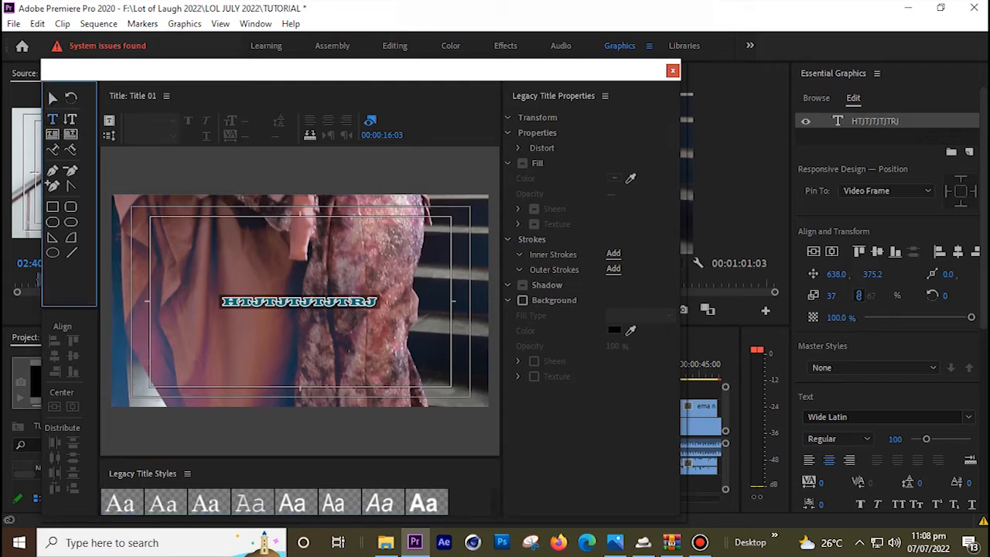
click(241, 270)
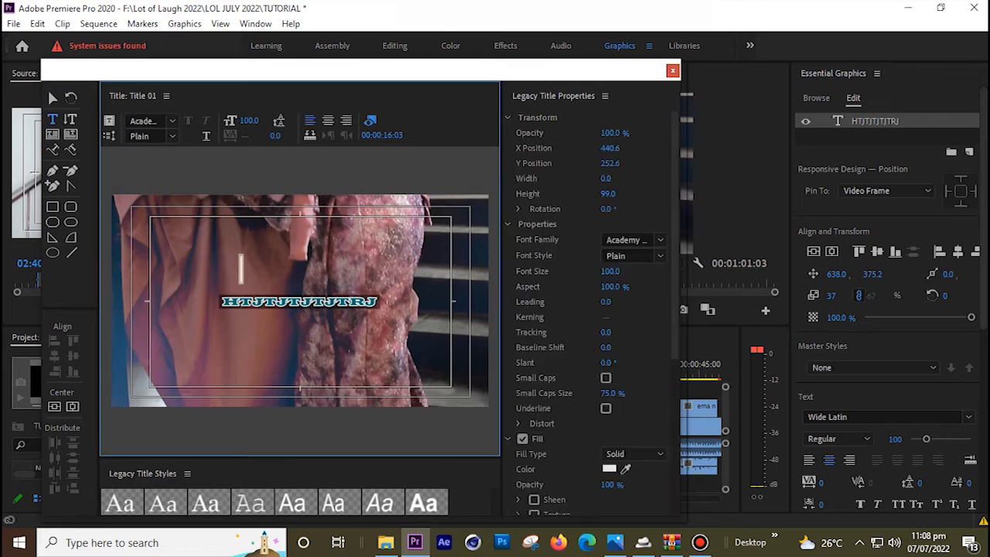
text(THDHDHDY)
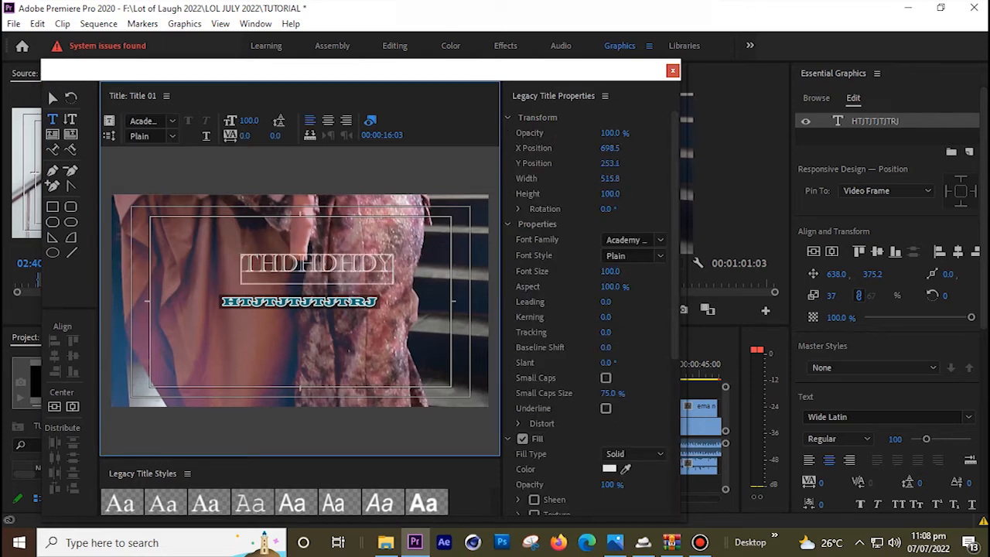
click(52, 99)
drag(318, 267, 288, 269)
click(676, 235)
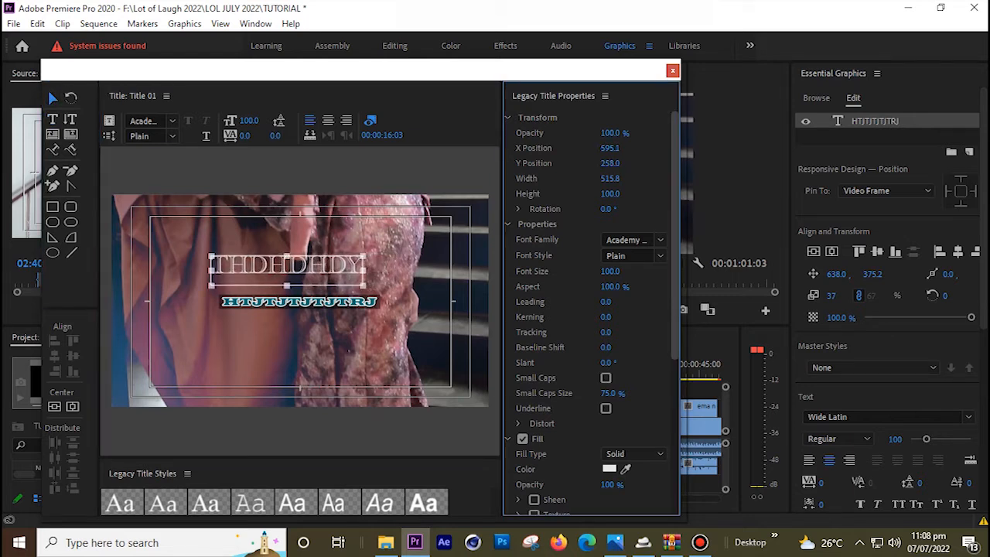
Set the THDHDHDY text to Arial Bold and reduce Small Caps Size to 18.0%
double_click(286, 269)
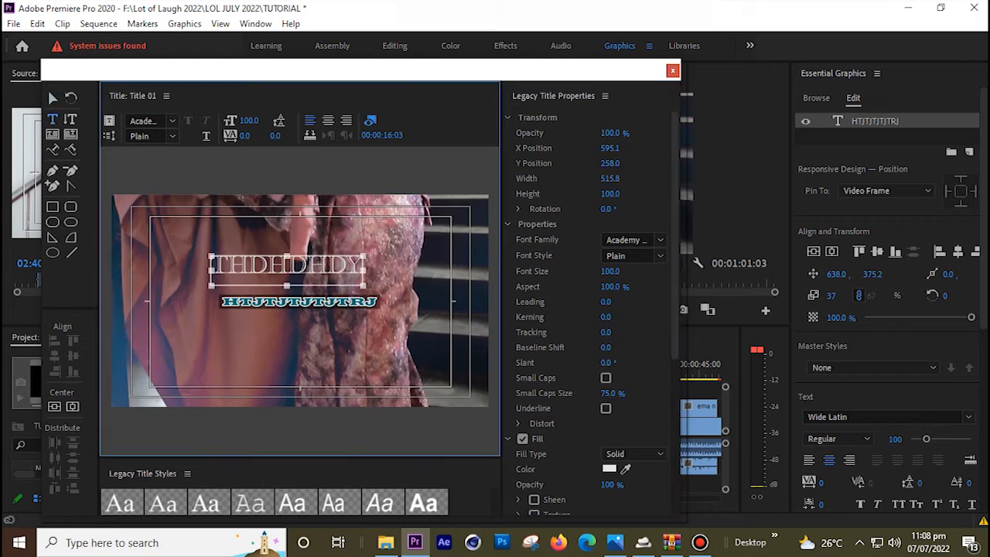
key(ctrl+a)
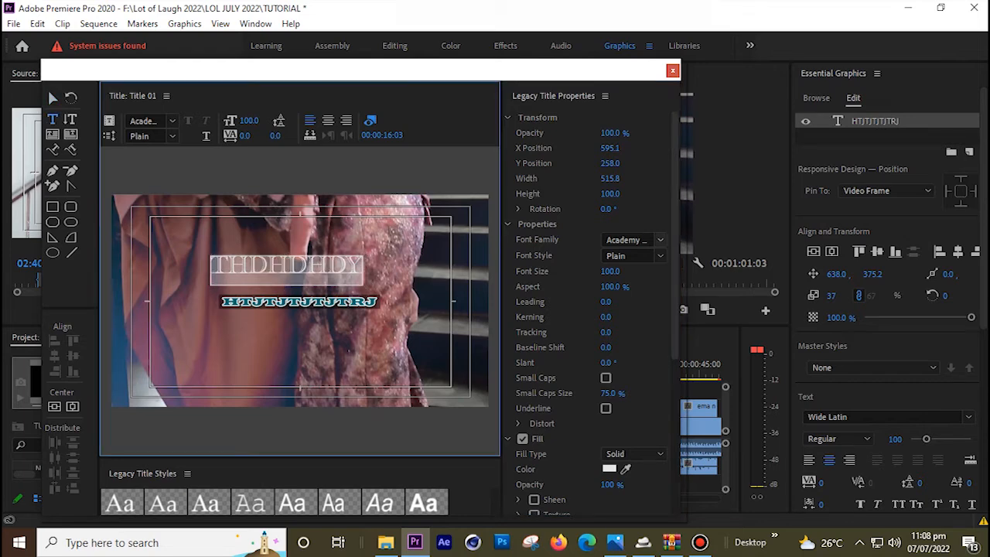
click(660, 239)
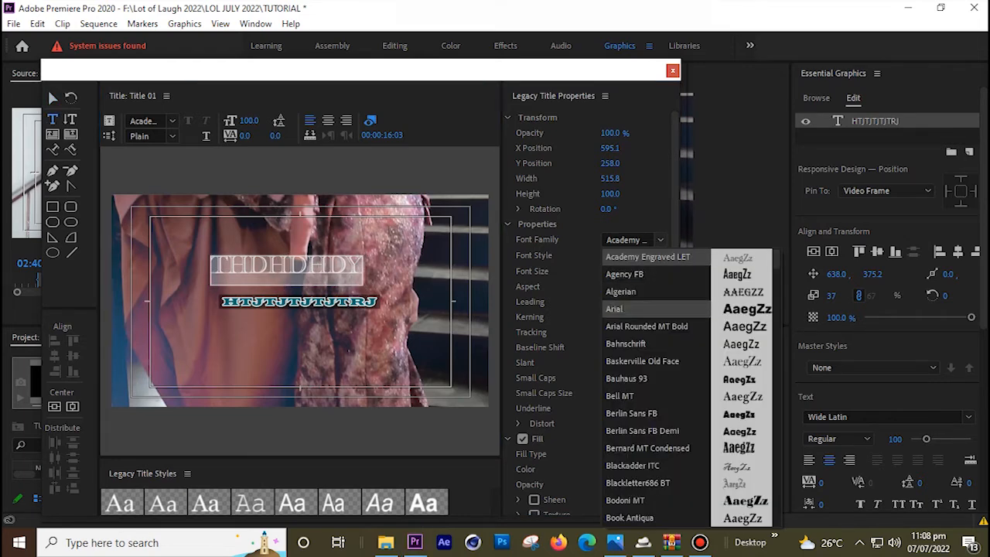
key(Return)
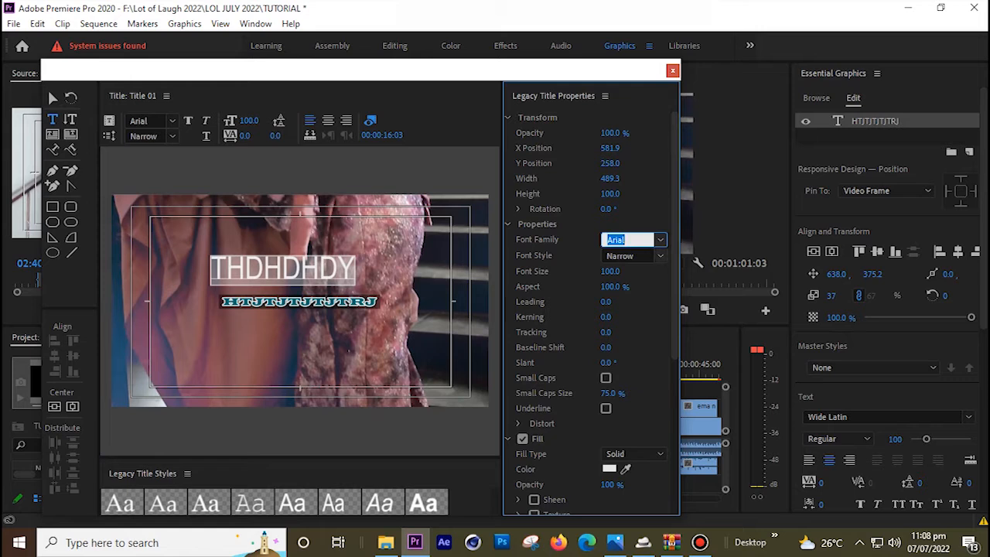
click(659, 257)
click(649, 290)
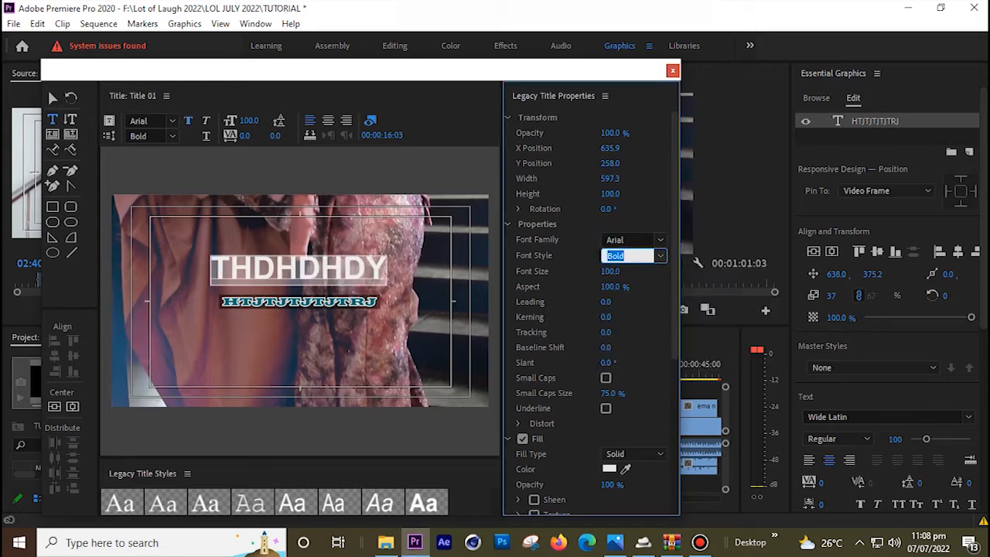
drag(609, 393, 566, 393)
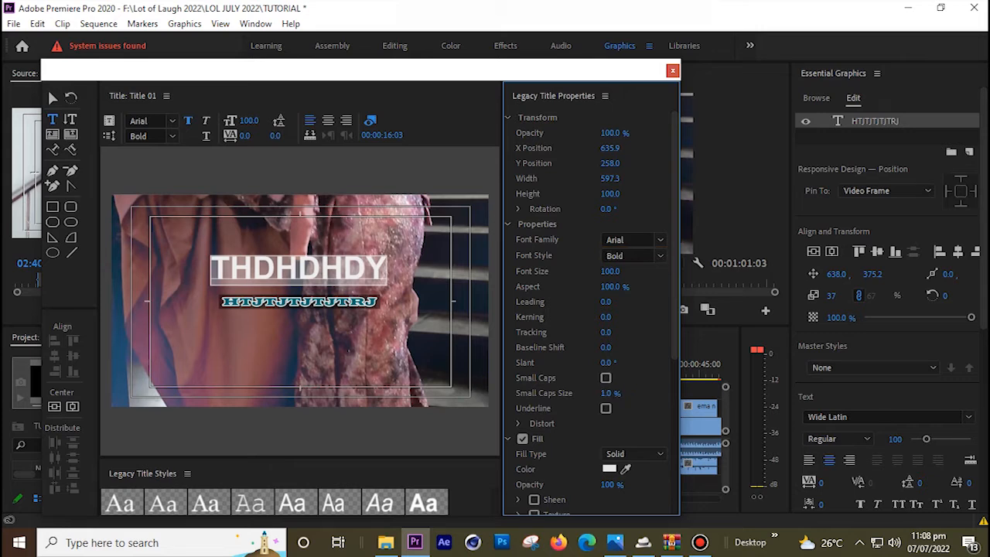
scroll(635, 377, down, 3)
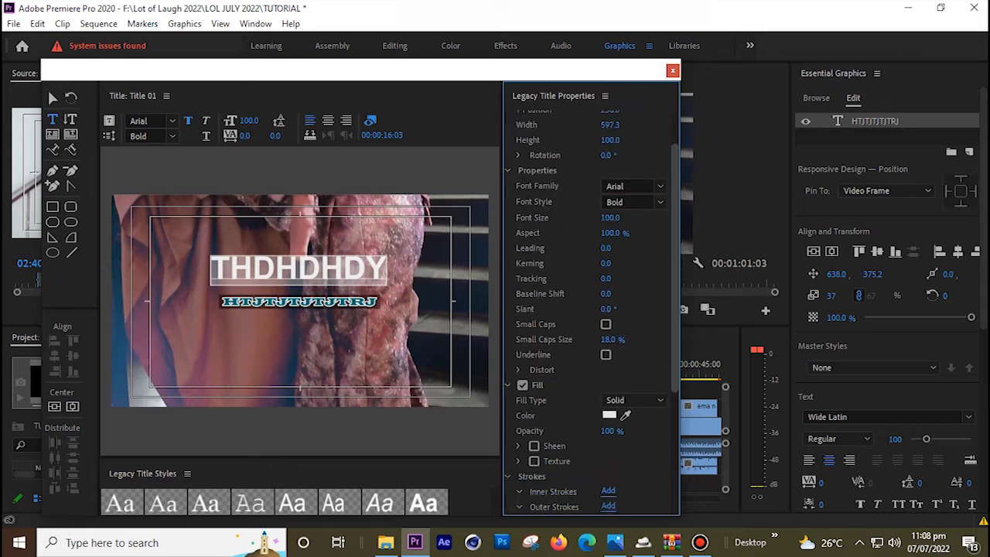
Keep the Solid fill and turn on a dark red (871515) shadow for the title text
click(635, 377)
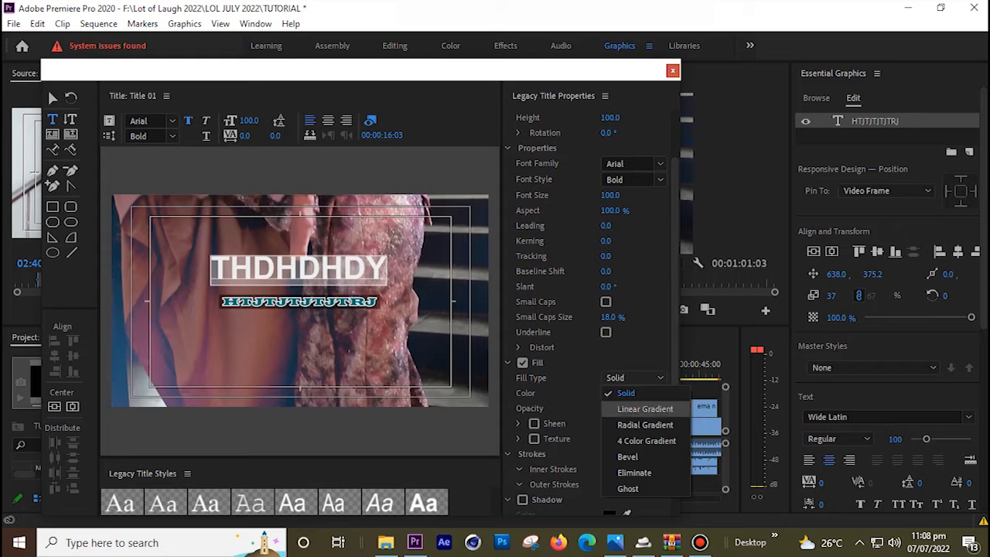
click(579, 409)
scroll(579, 409, down, 4)
scroll(579, 409, up, 3)
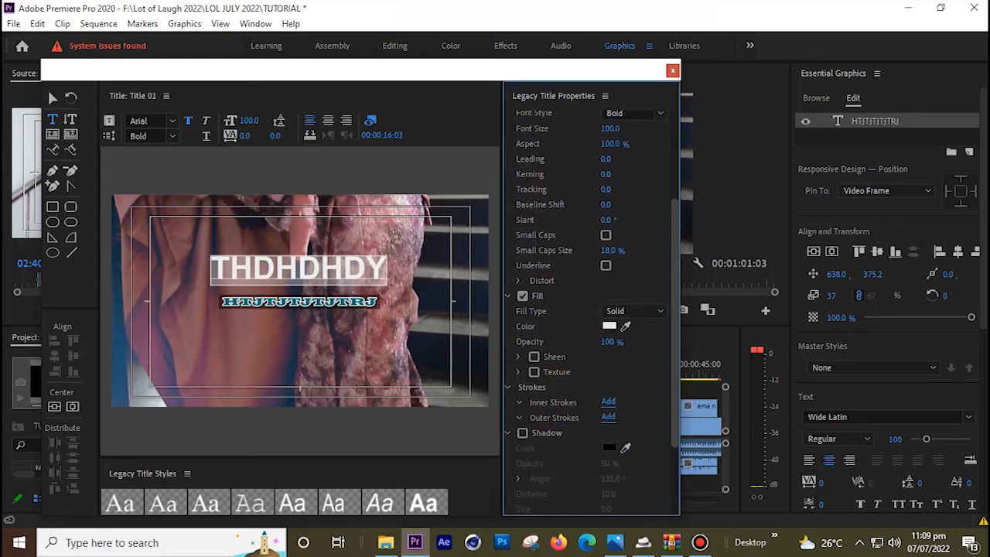
scroll(579, 409, down, 2)
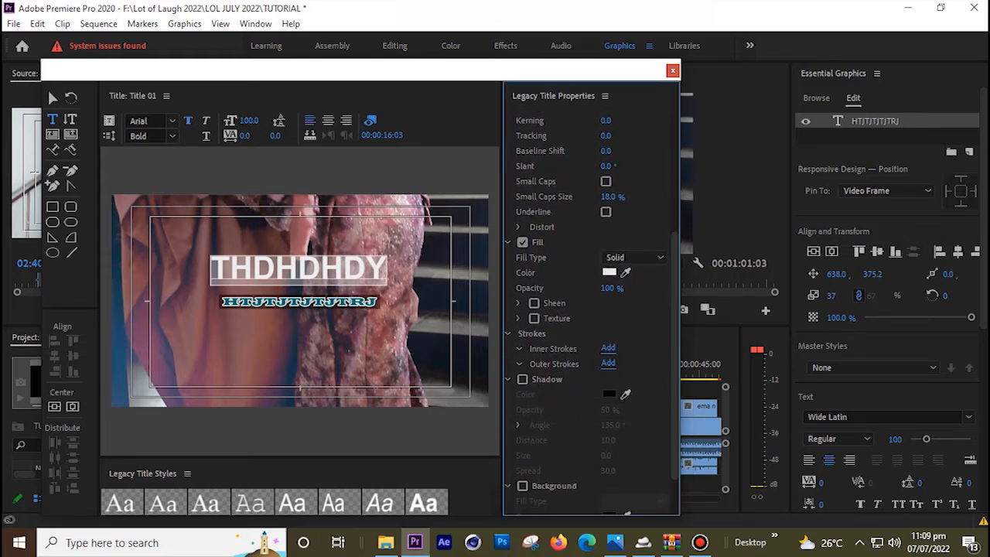
click(523, 380)
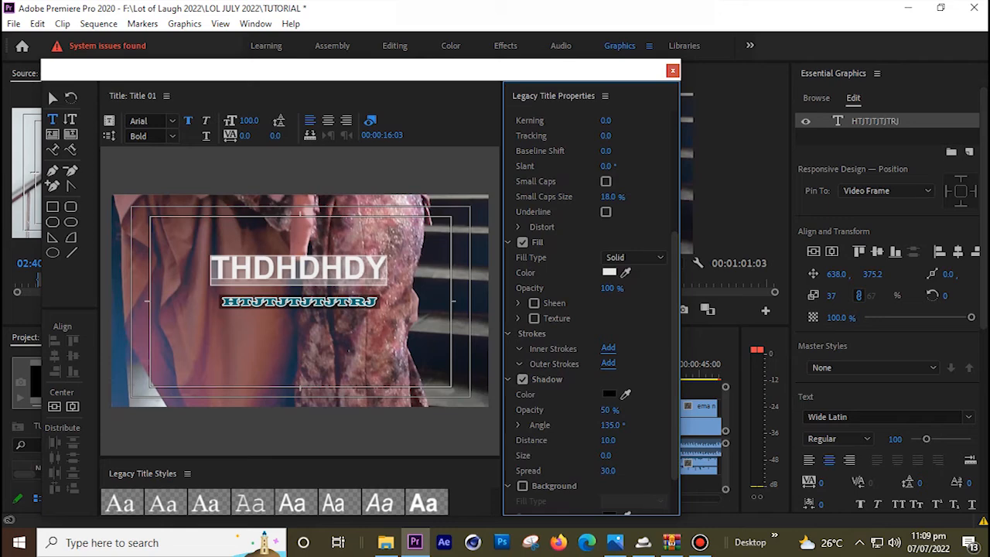
click(610, 394)
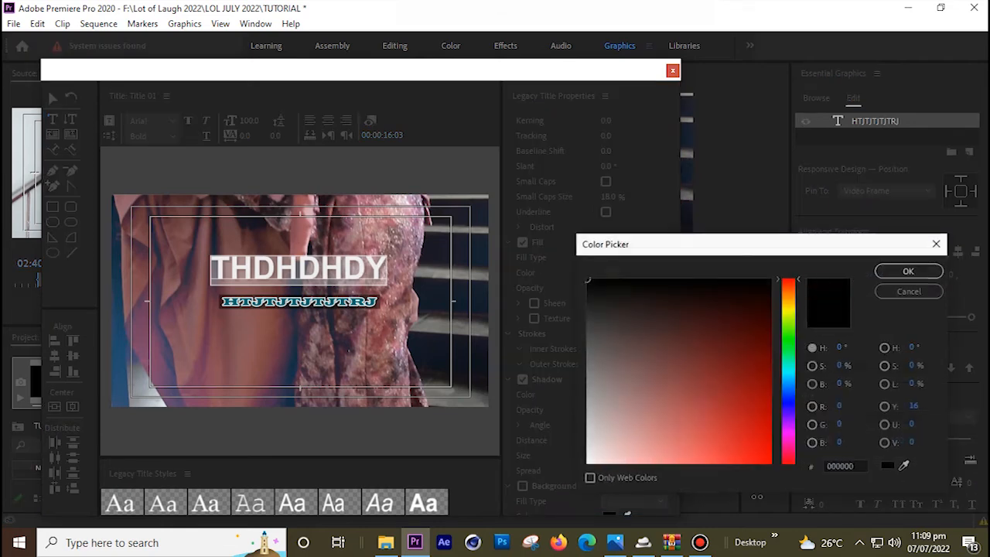
drag(614, 395, 742, 376)
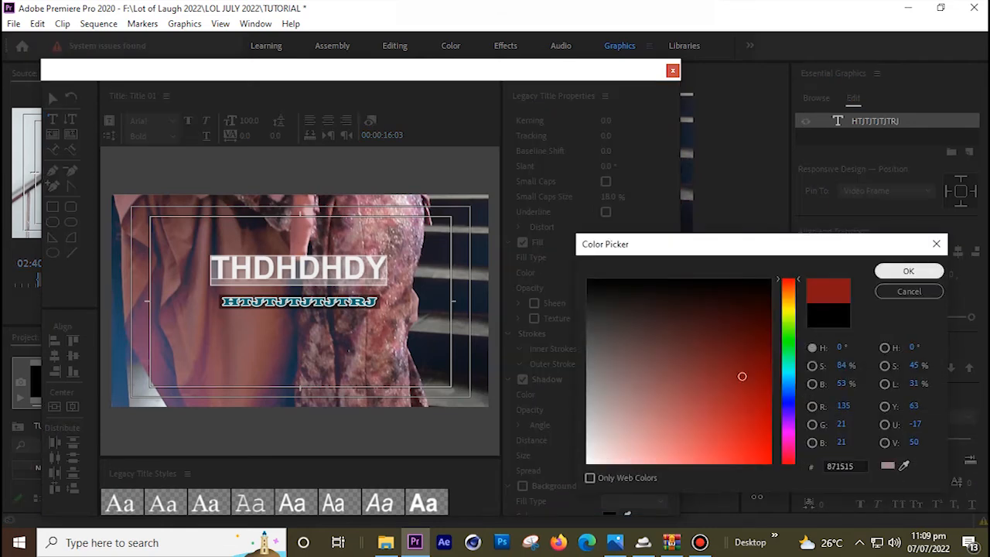
click(909, 271)
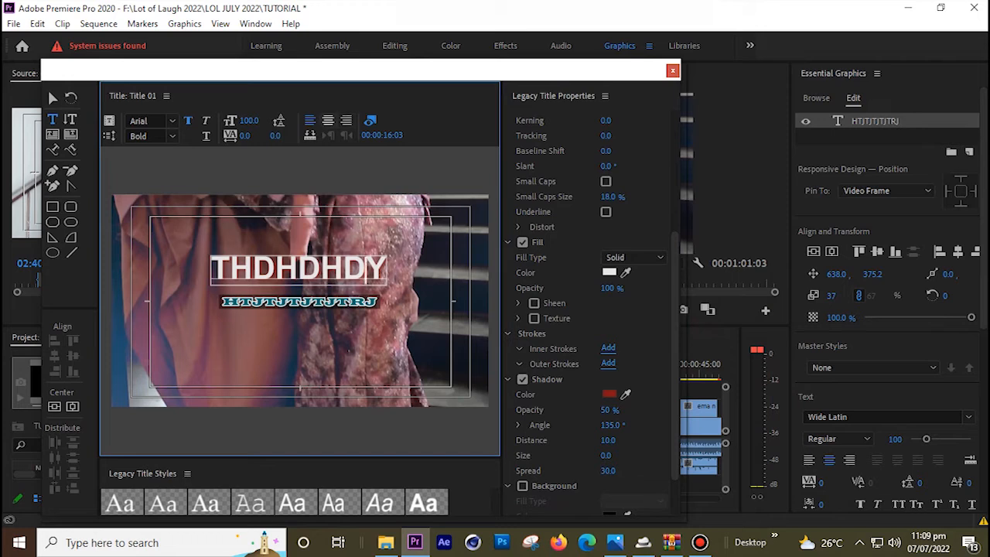
Try centre, left and right text alignment, then centre the title horizontally and vertically
click(328, 121)
click(310, 120)
click(347, 121)
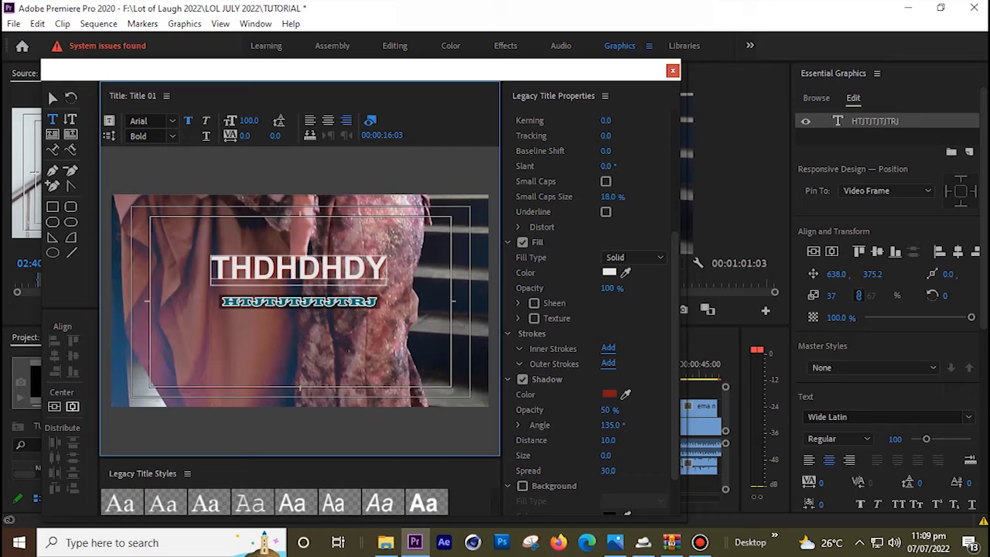
click(73, 407)
click(54, 407)
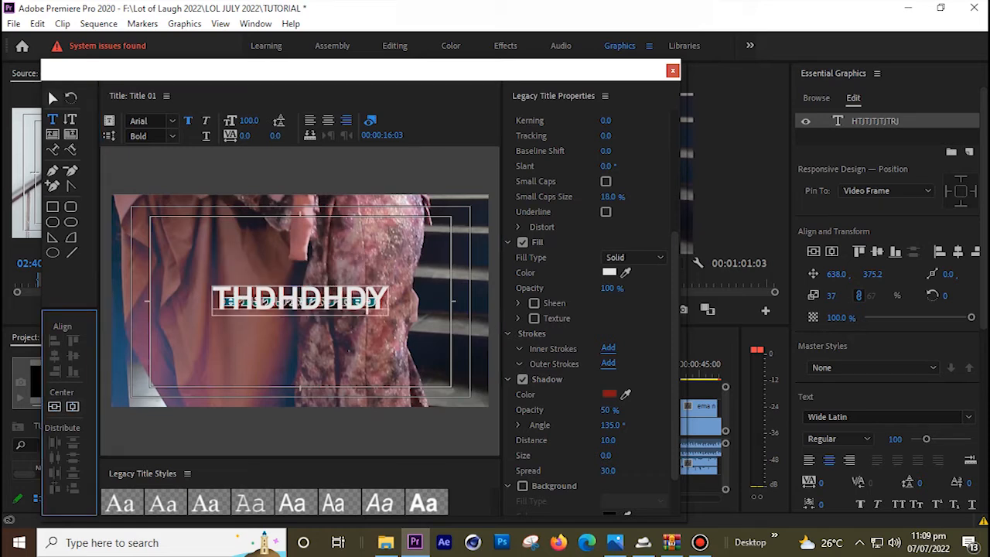
Lift THDHDHDY above the lower line, close the title editor, and type THEHDH on the video
click(50, 93)
drag(333, 300, 334, 278)
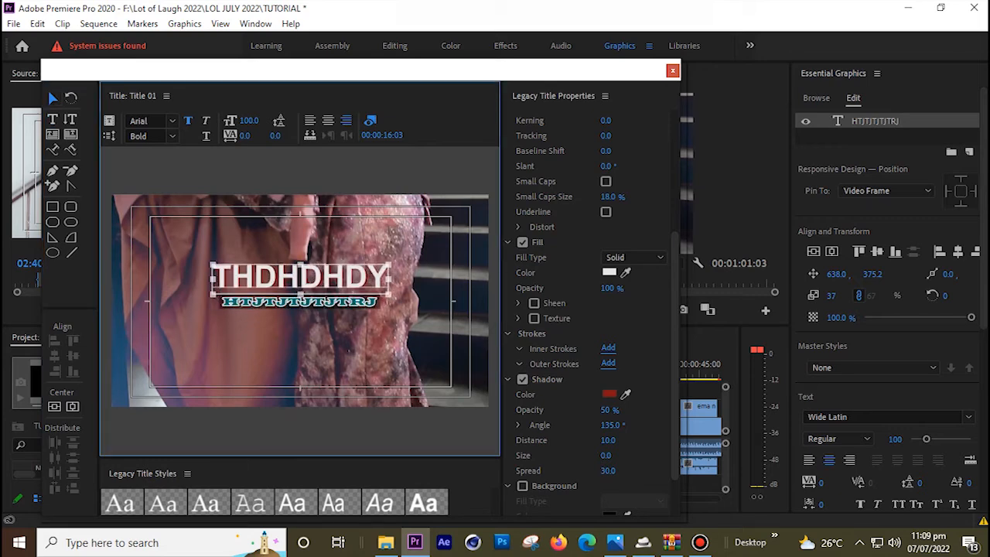
click(340, 348)
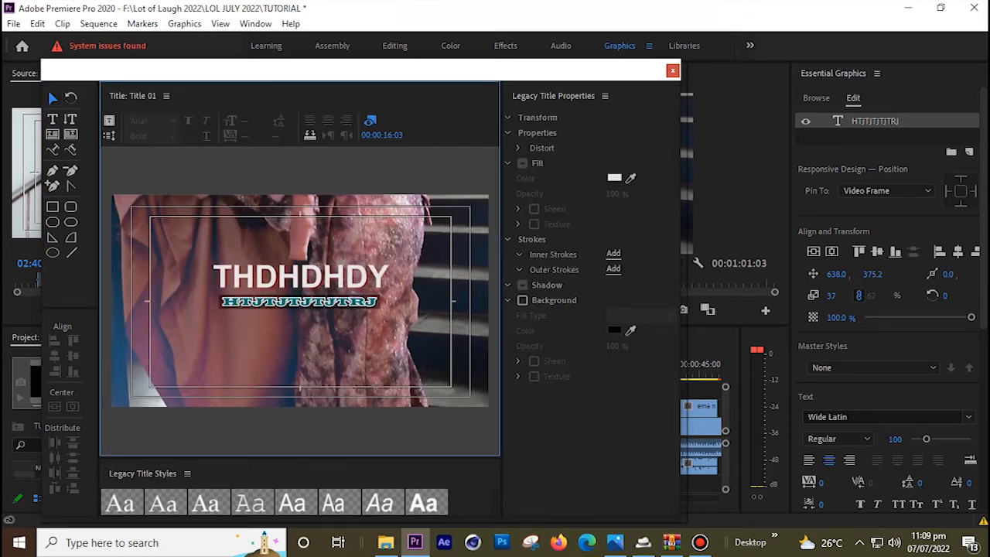
click(673, 70)
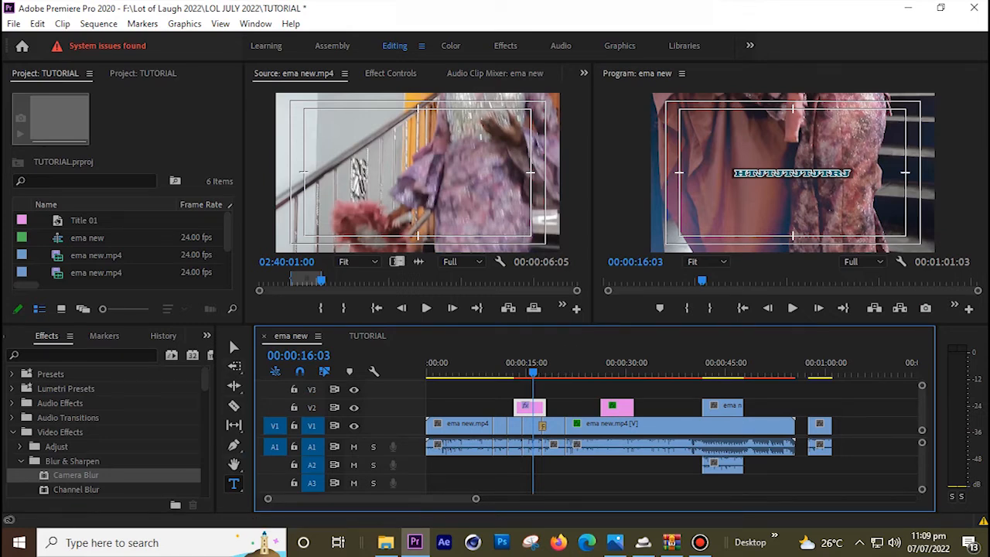
click(234, 485)
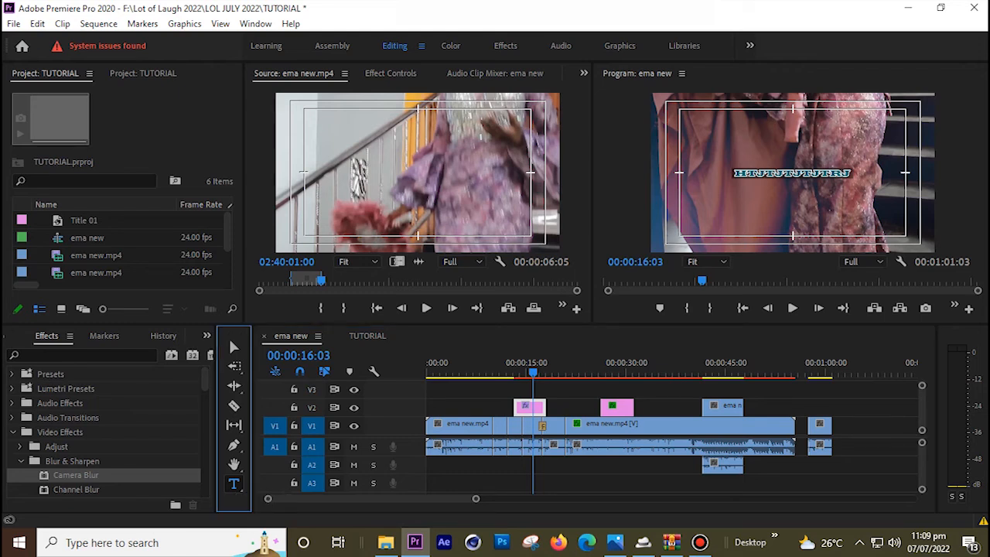
text(THEHDH)
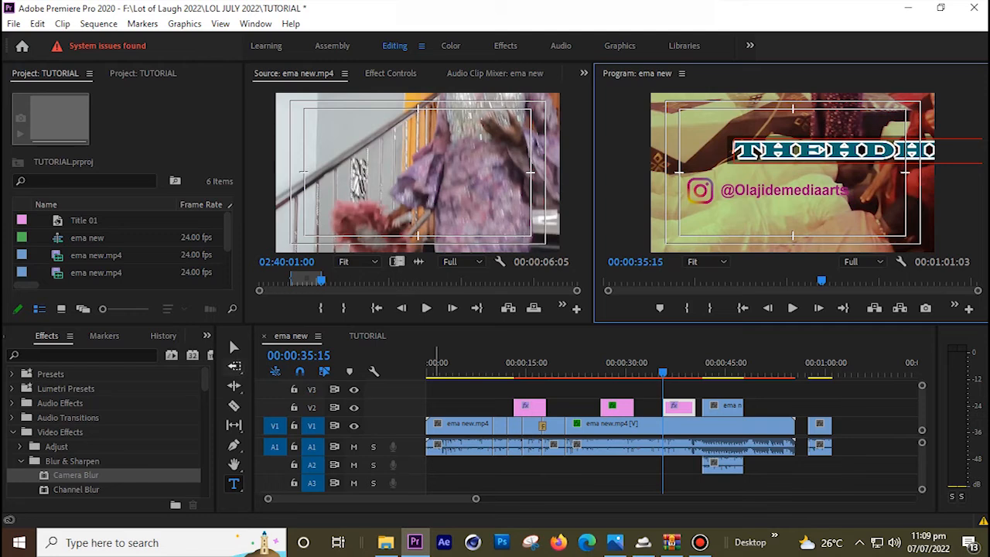
Move the new THEHDH text lower left, shrink it, and play back the result
click(233, 347)
click(817, 151)
drag(757, 155, 706, 168)
key(space)
key(space)
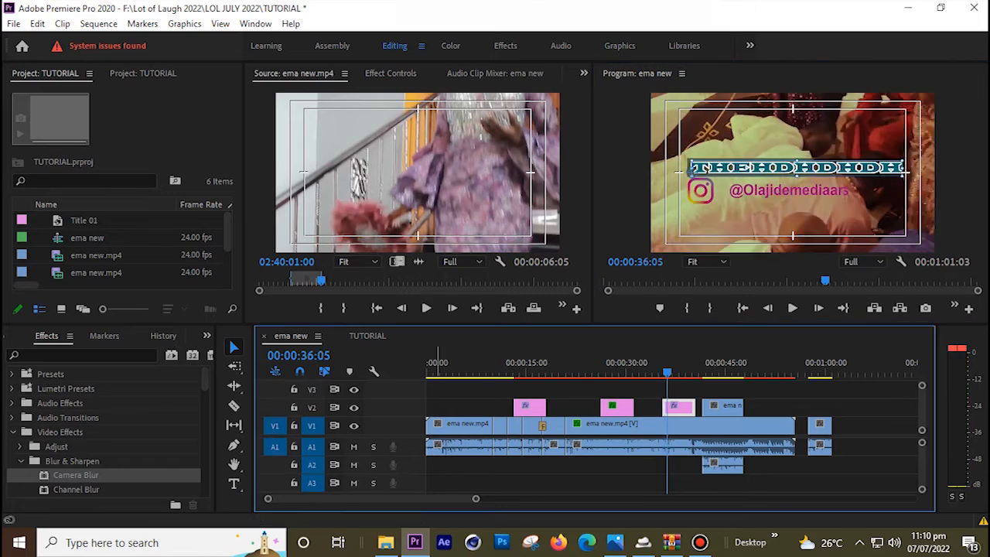
Apply Film Dissolve to the start of the first pink title and preview it
click(46, 336)
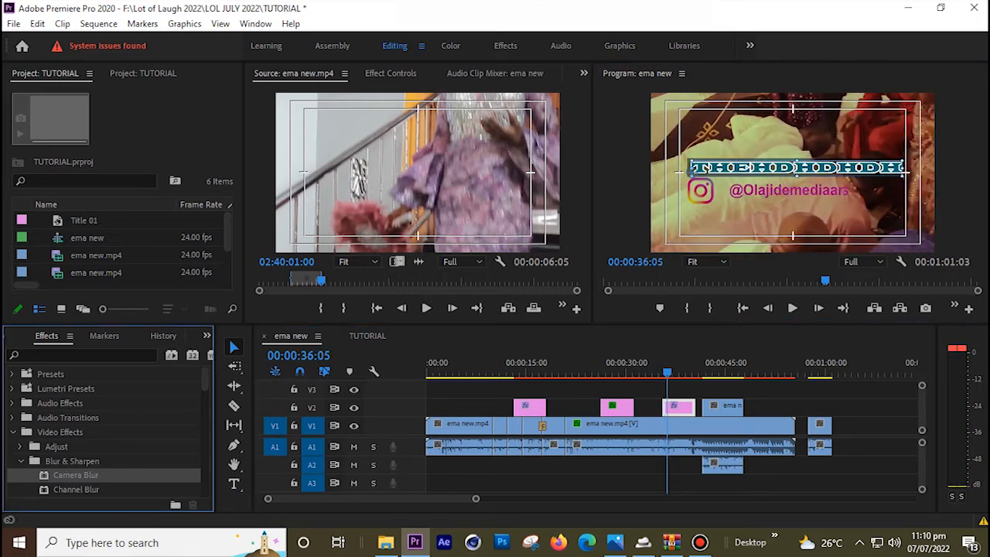
scroll(108, 430, down, 5)
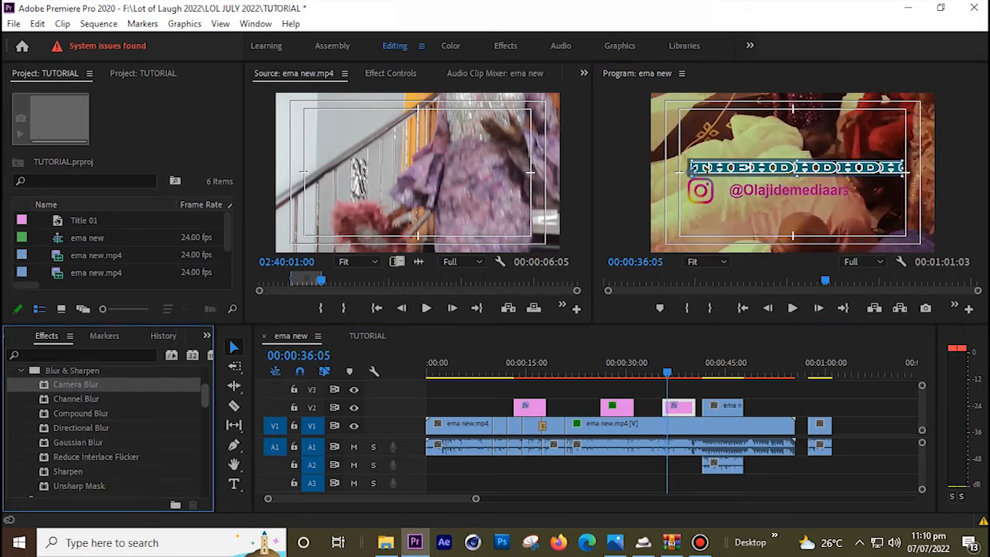
scroll(108, 430, down, 8)
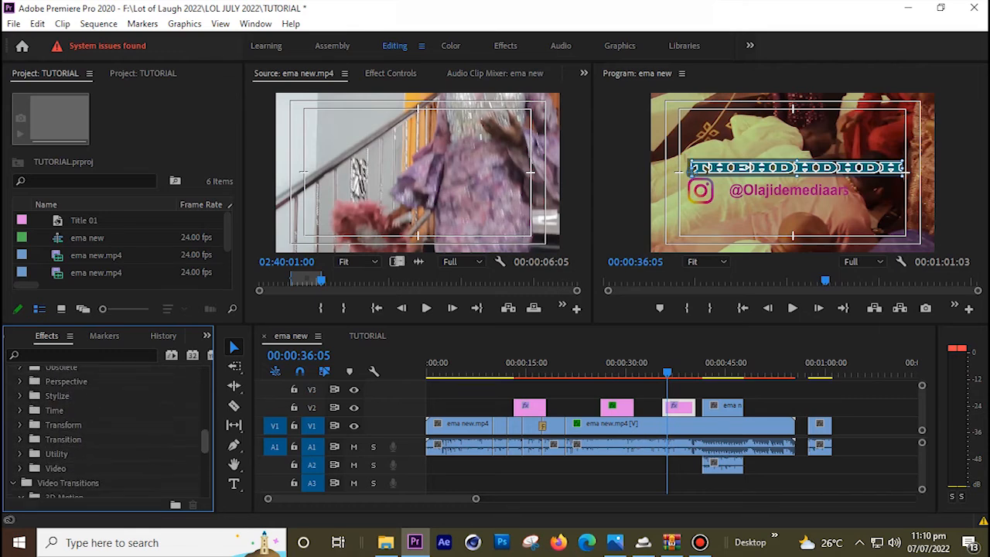
scroll(109, 431, down, 5)
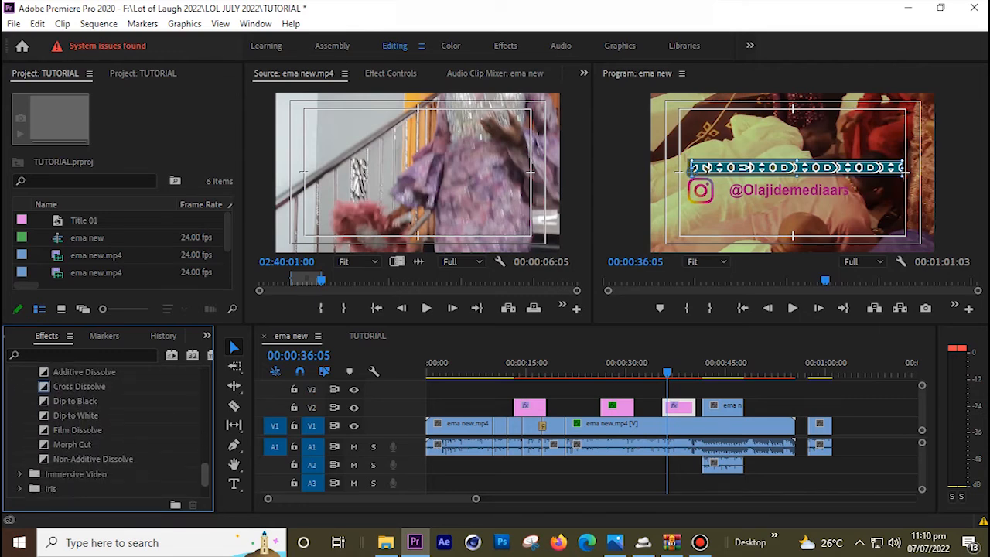
click(77, 430)
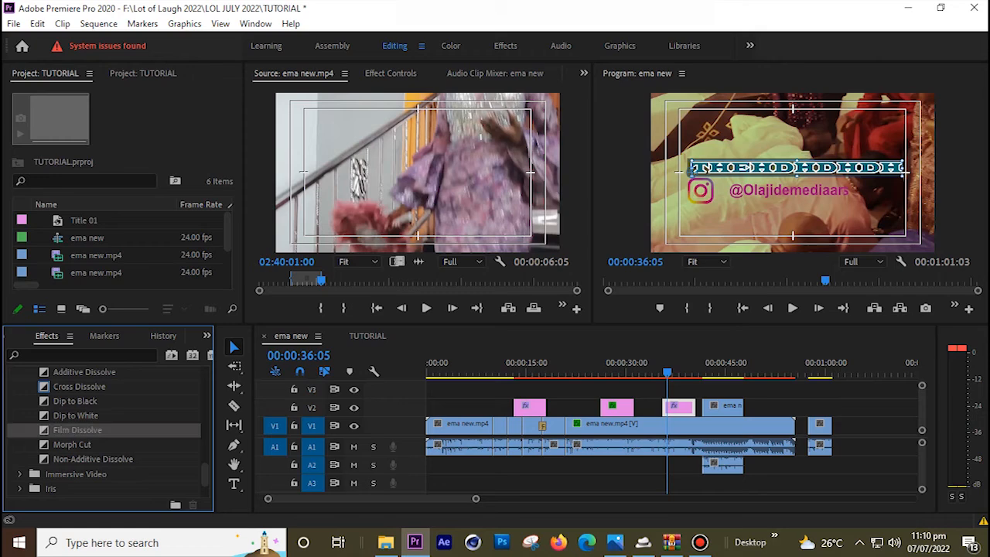
drag(77, 430, 519, 408)
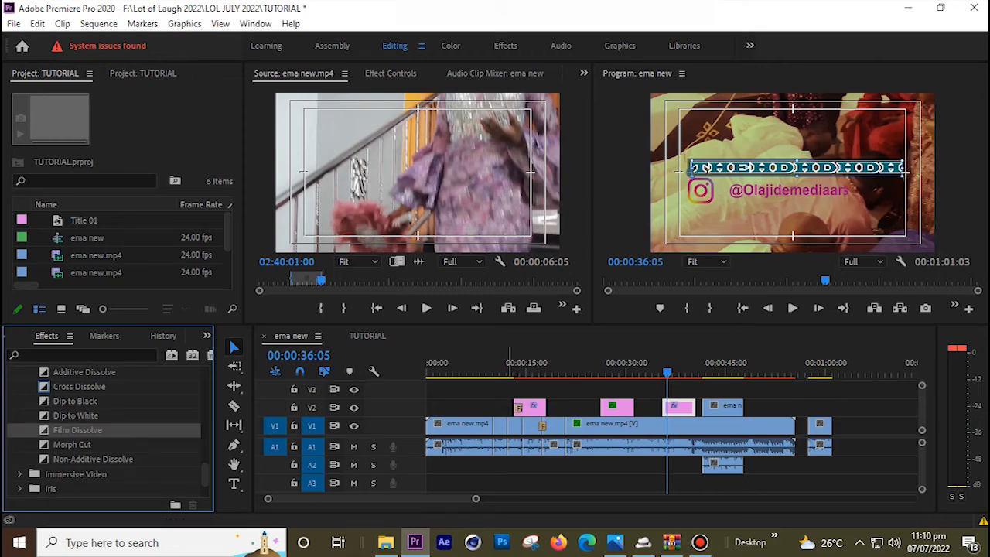
drag(506, 364, 513, 364)
key(space)
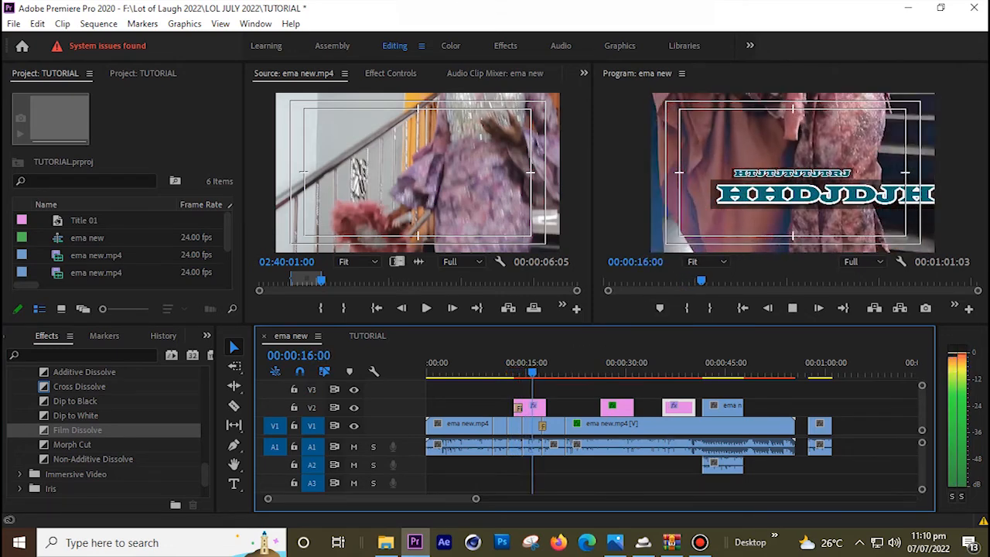
Apply Dip to Black to the start of the third title and preview it
drag(540, 364, 576, 364)
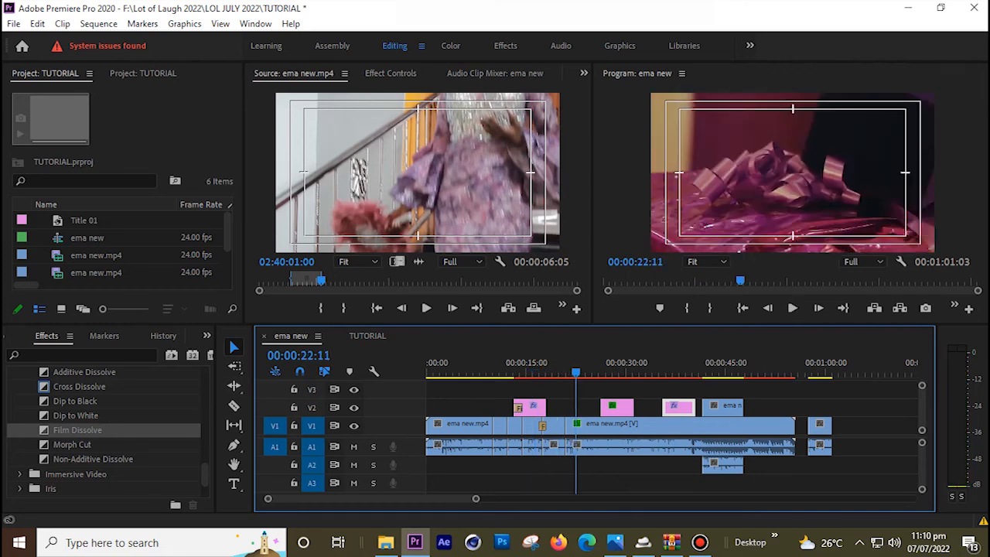
click(75, 402)
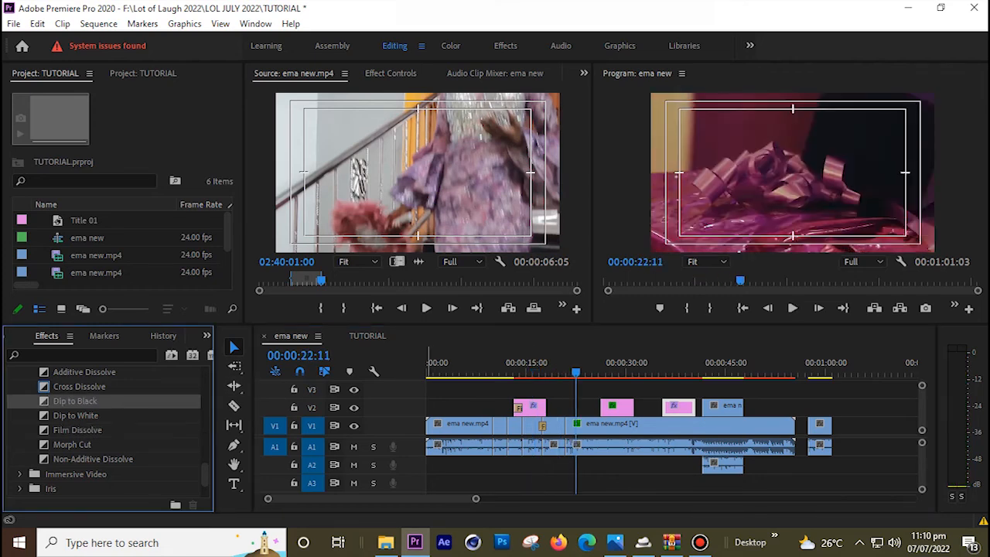
drag(428, 405, 670, 408)
click(660, 365)
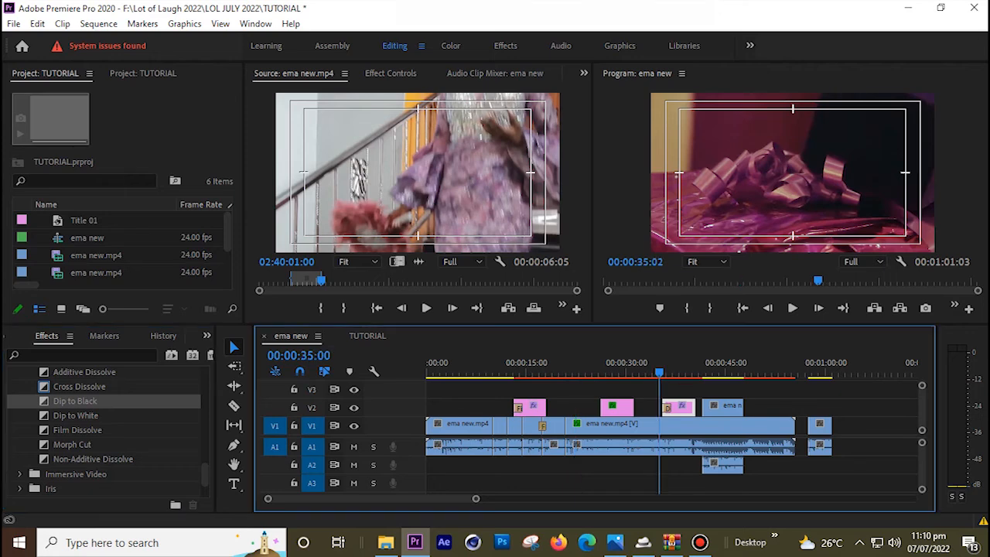
key(space)
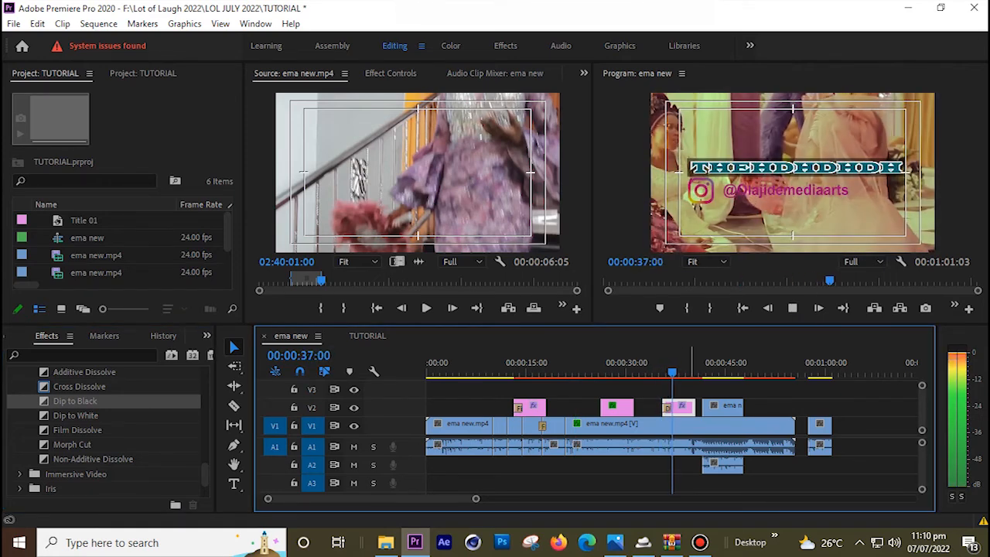
key(space)
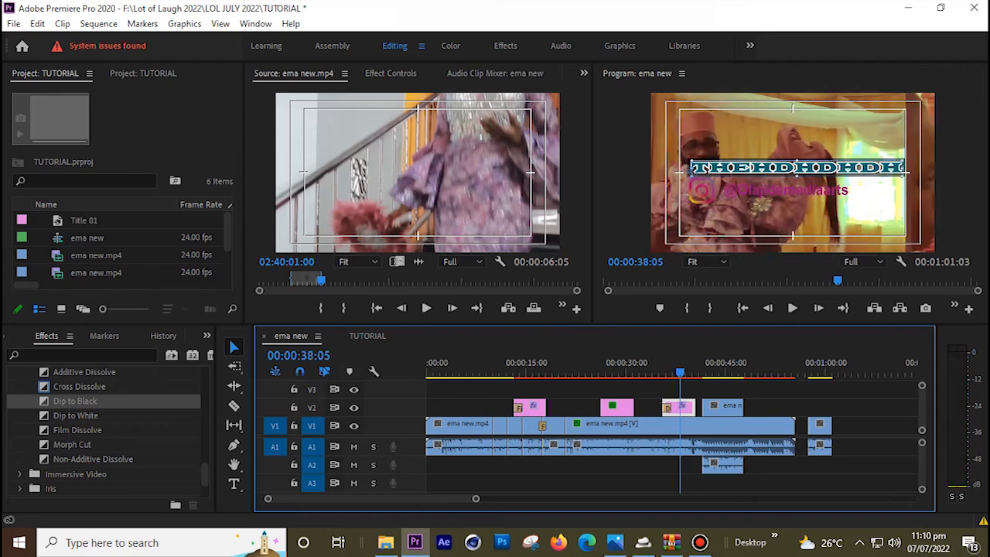
Apply Cube Spin to the start of the second title
scroll(105, 433, up, 3)
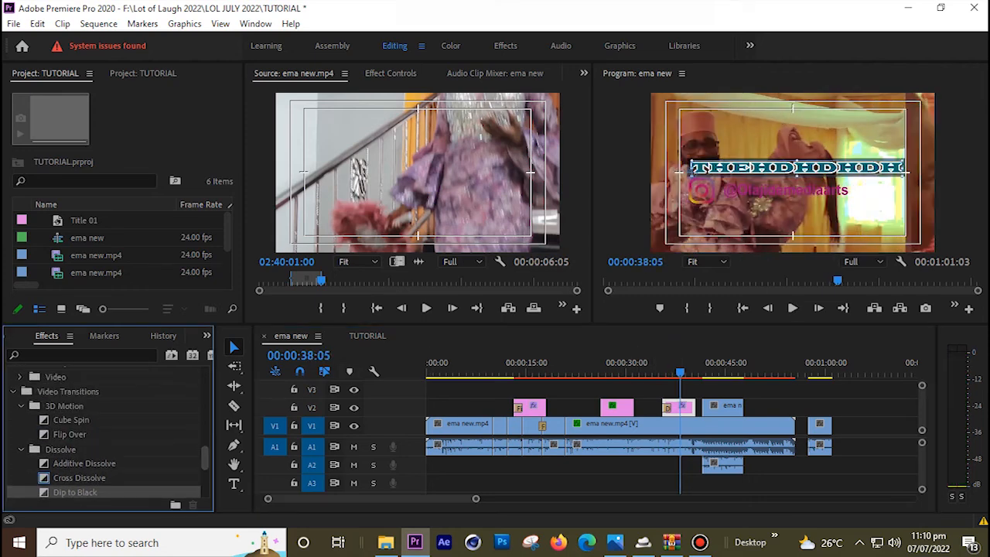
click(71, 420)
drag(72, 420, 608, 408)
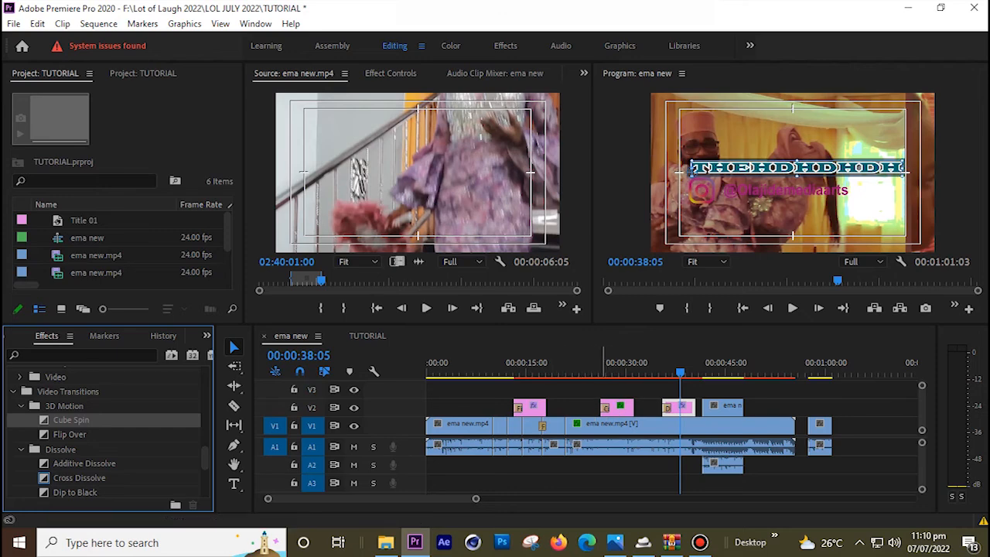
drag(603, 366, 602, 367)
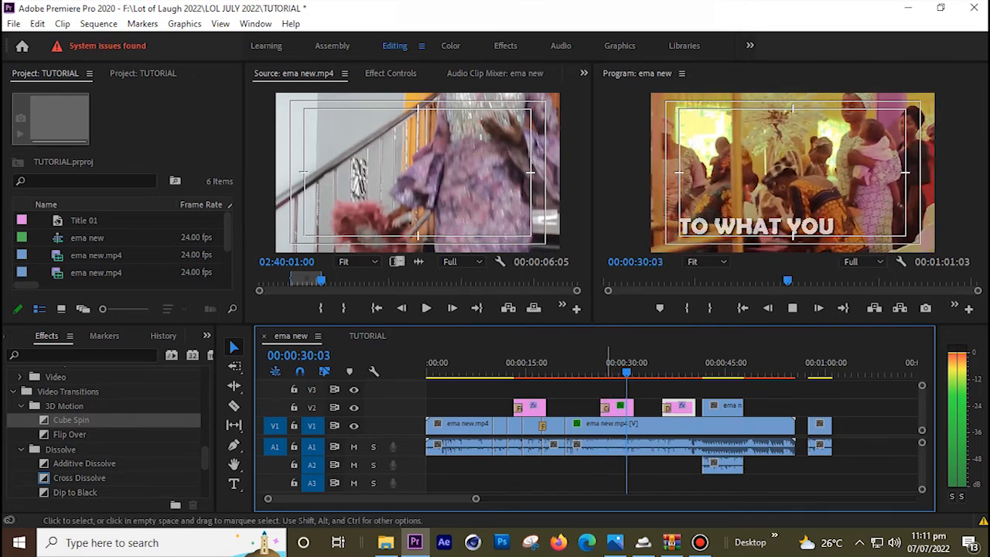
key(space)
click(622, 408)
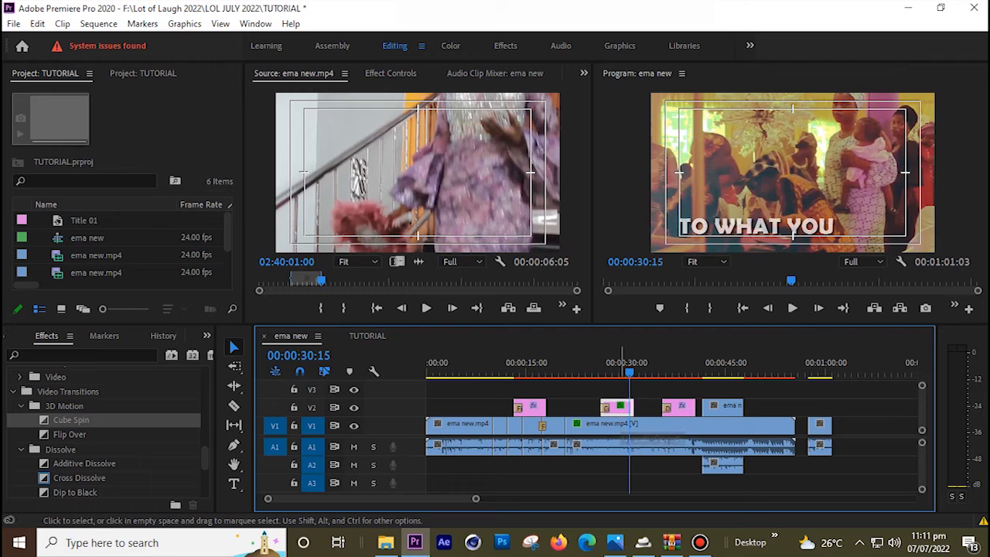
click(758, 226)
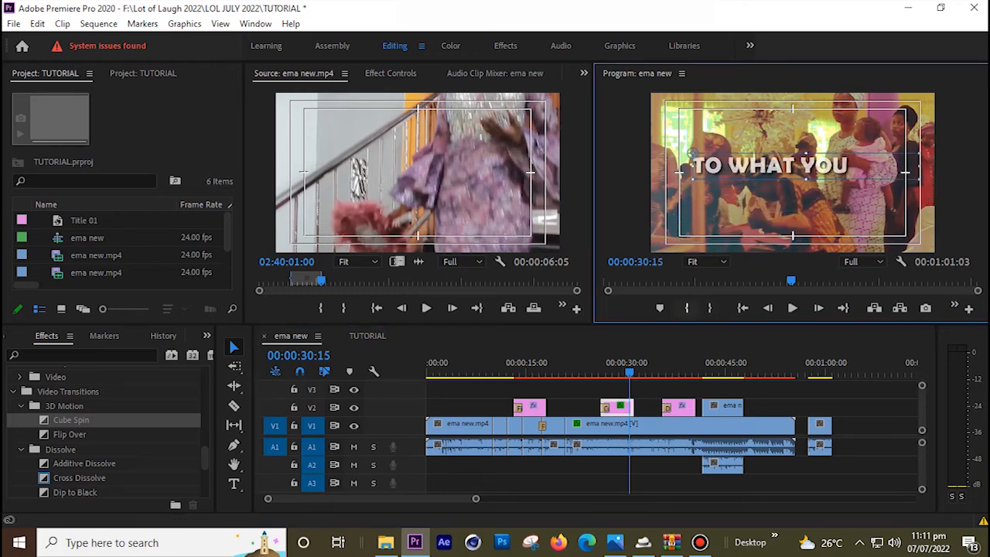
drag(617, 366, 600, 366)
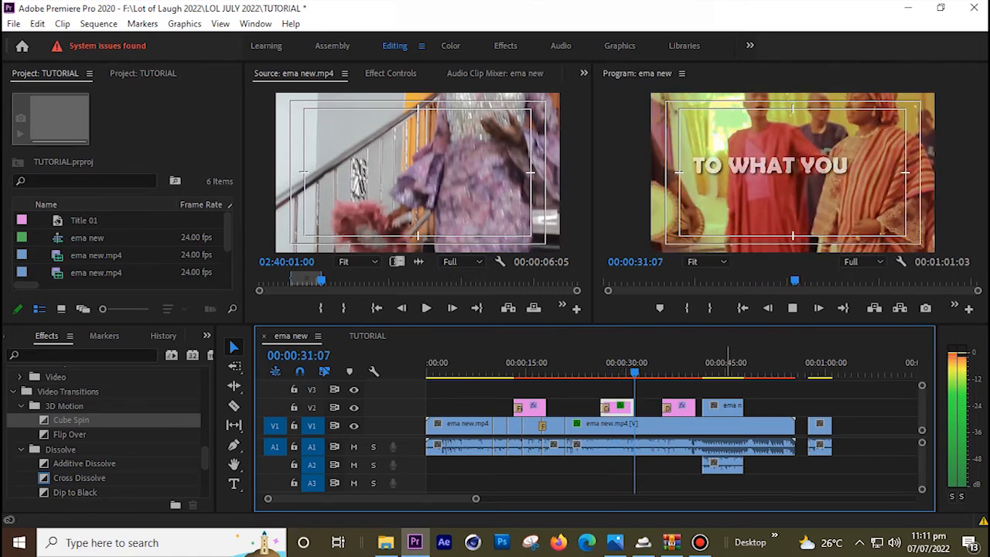
drag(639, 371, 674, 372)
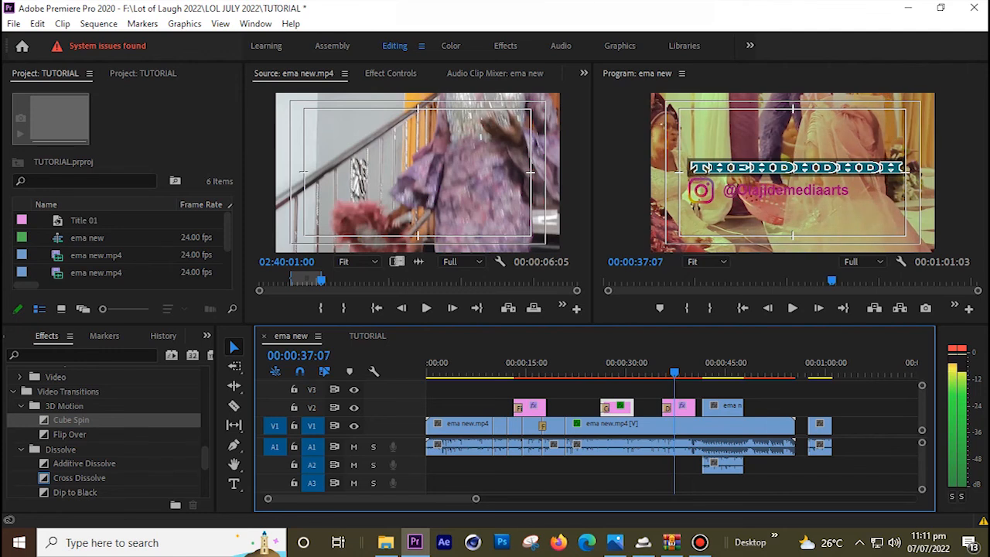
key(=)
key(=)
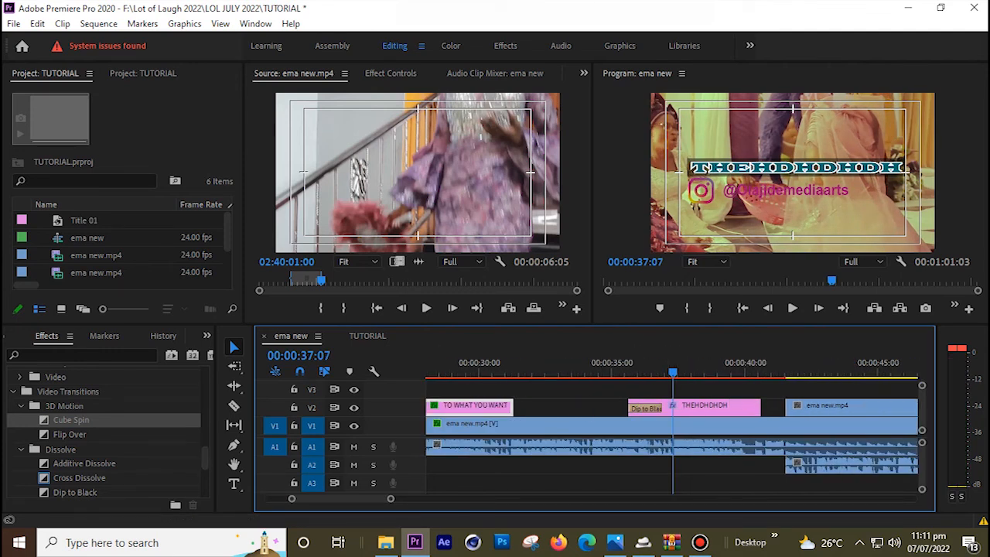
drag(205, 458, 205, 394)
click(616, 370)
key(space)
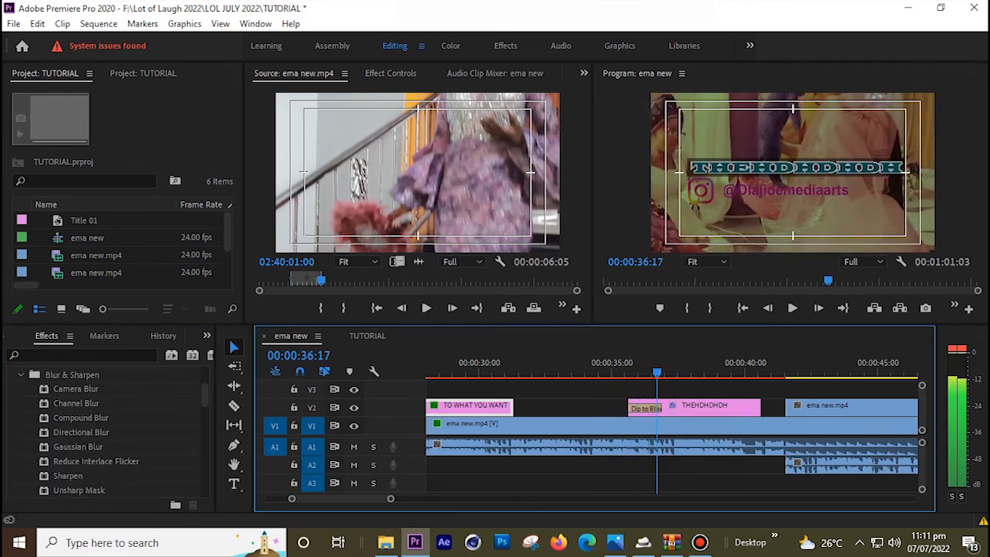
key(Left)
key(Left)
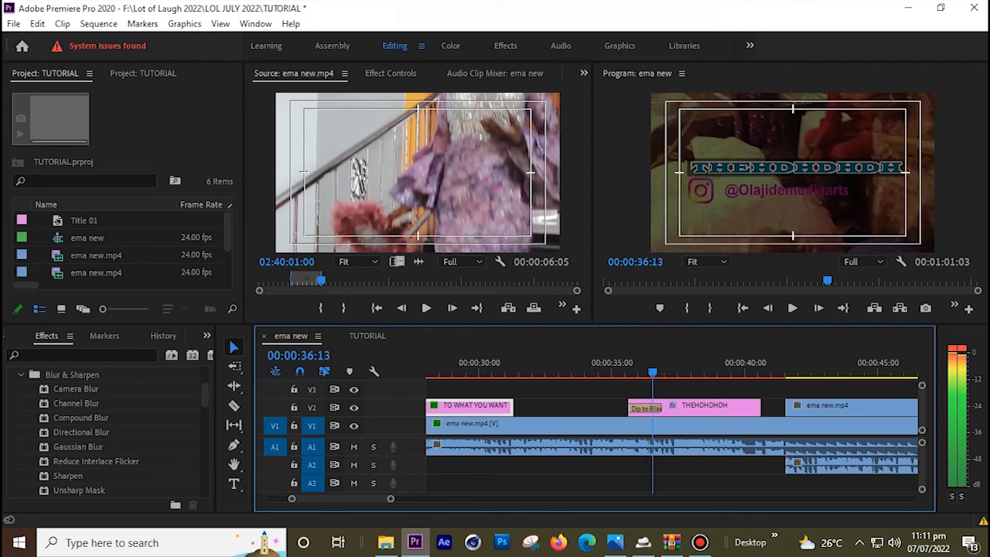
key(Left)
key(Left)
key(Left)
key(Left)
key(Left)
key(Left)
key(minus)
drag(659, 370, 761, 370)
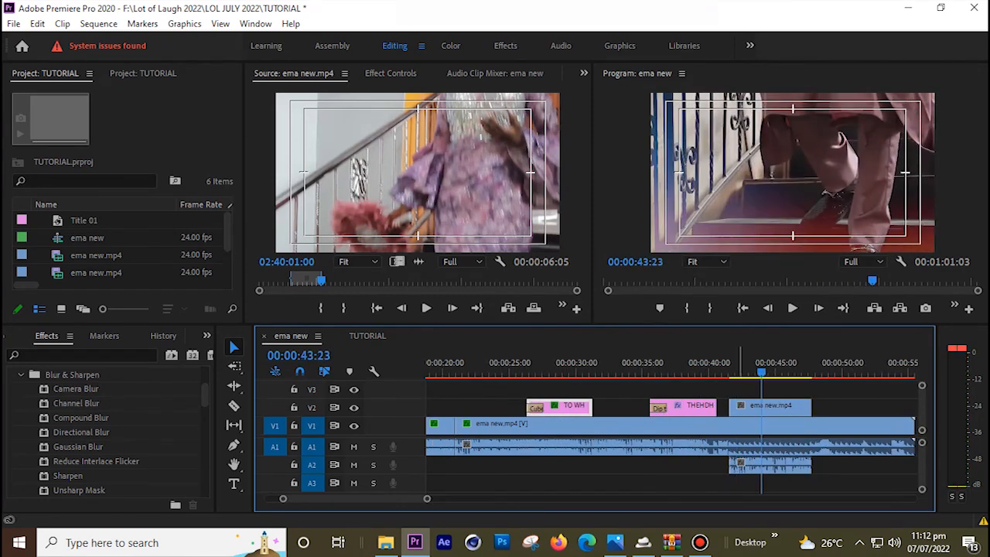
key(minus)
click(769, 368)
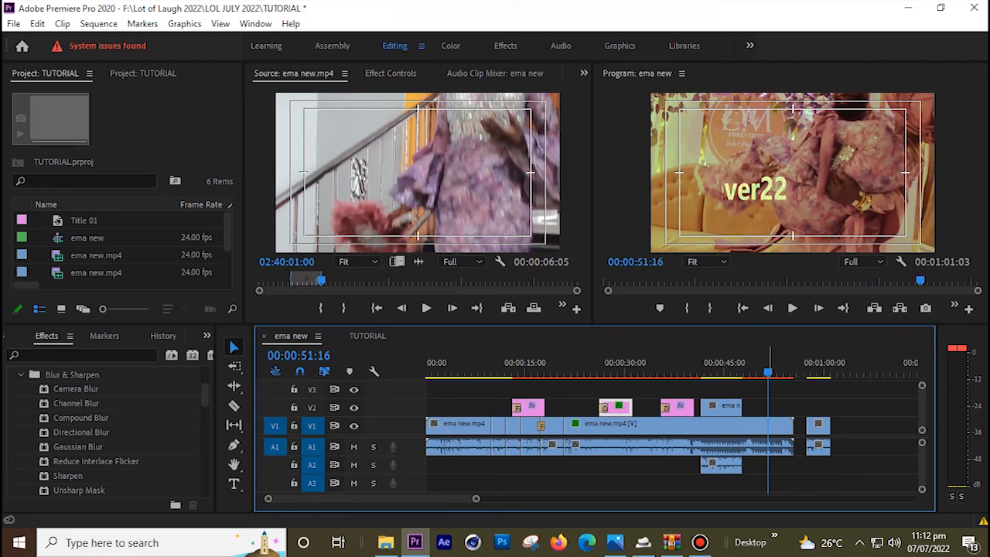
key(equal)
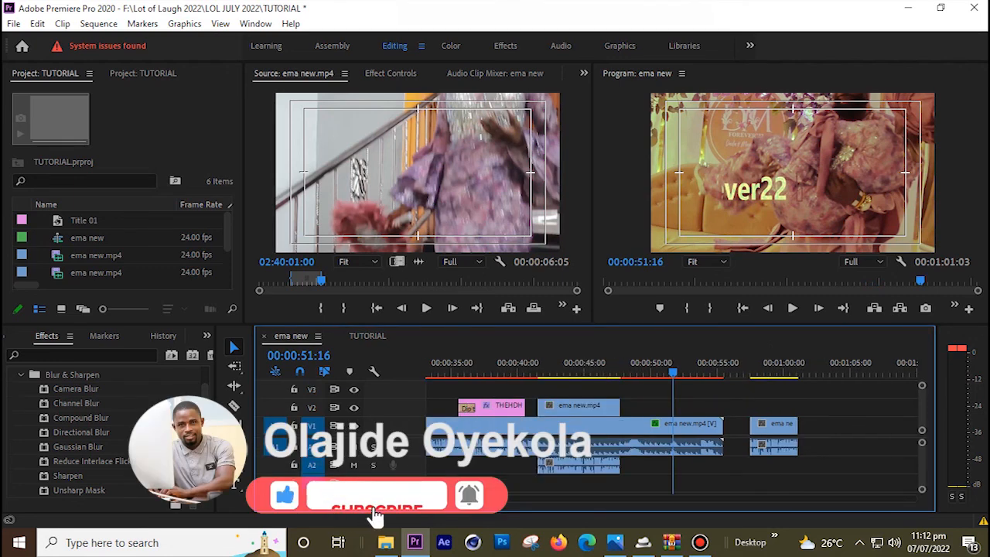
click(697, 368)
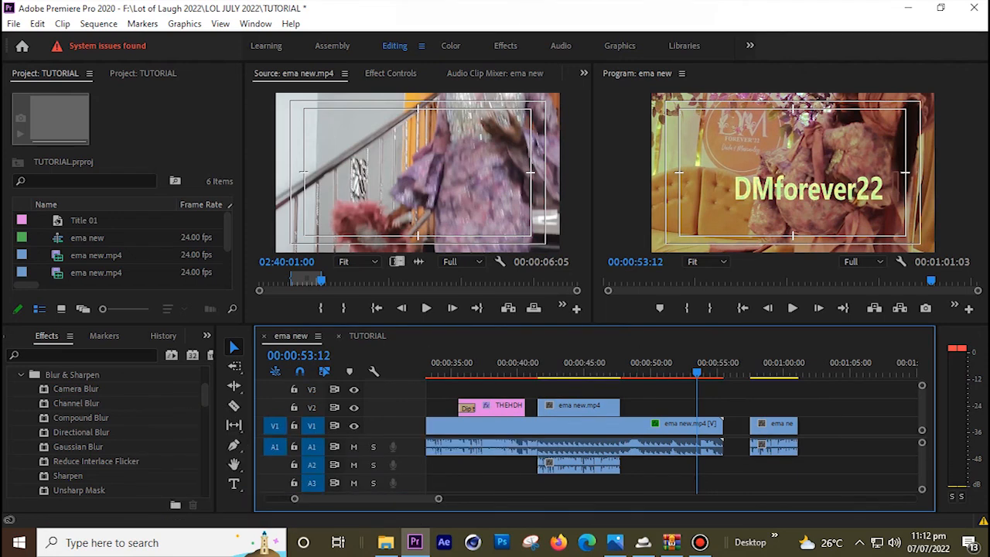
click(699, 368)
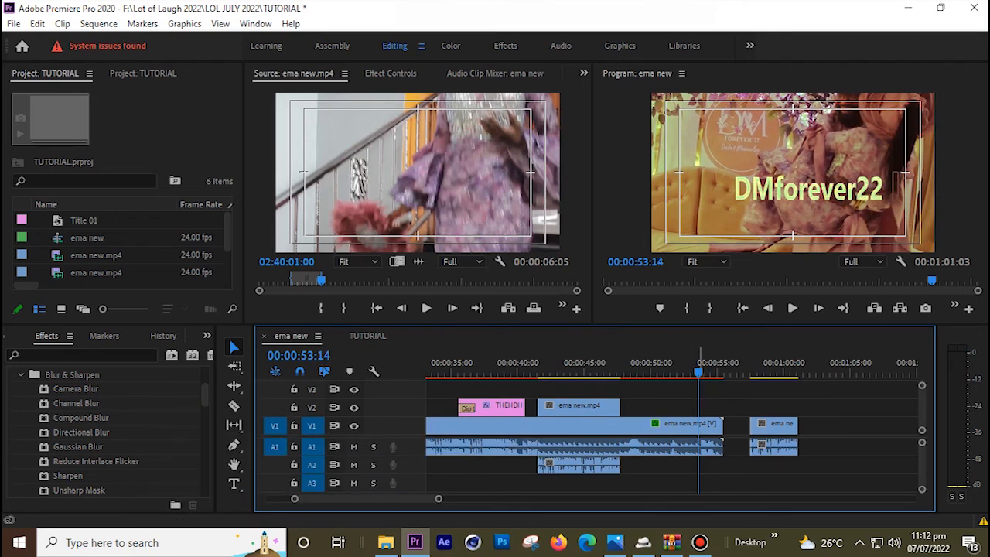